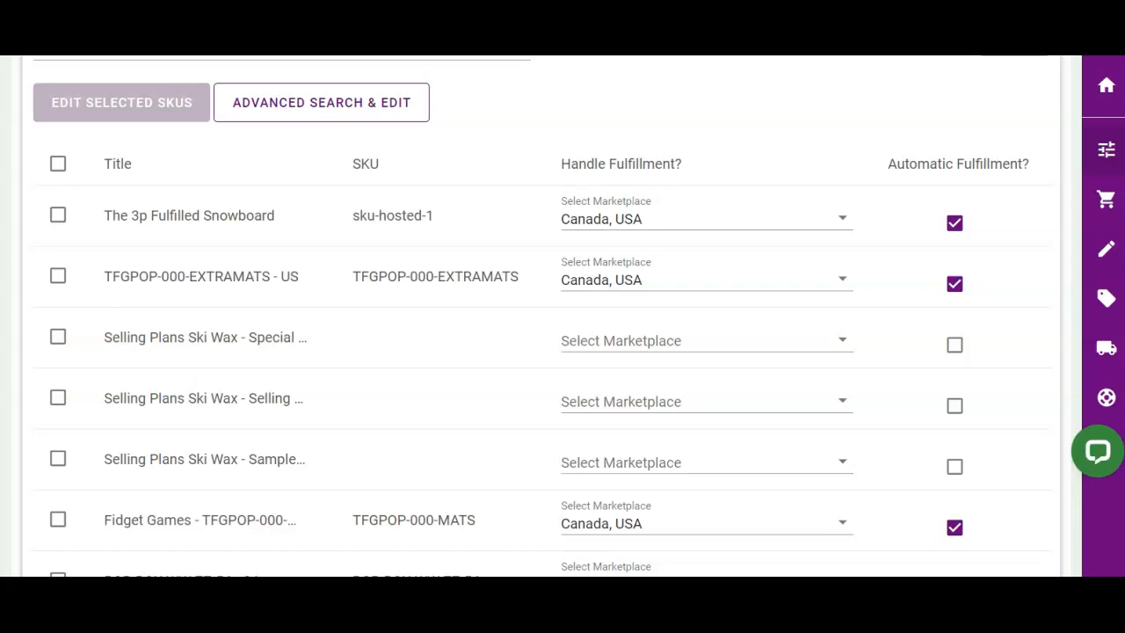
Open the Add Marketplaces setup page and close its how-to video on adding Amazon marketplaces
mouse_move(1110, 221)
click(1067, 100)
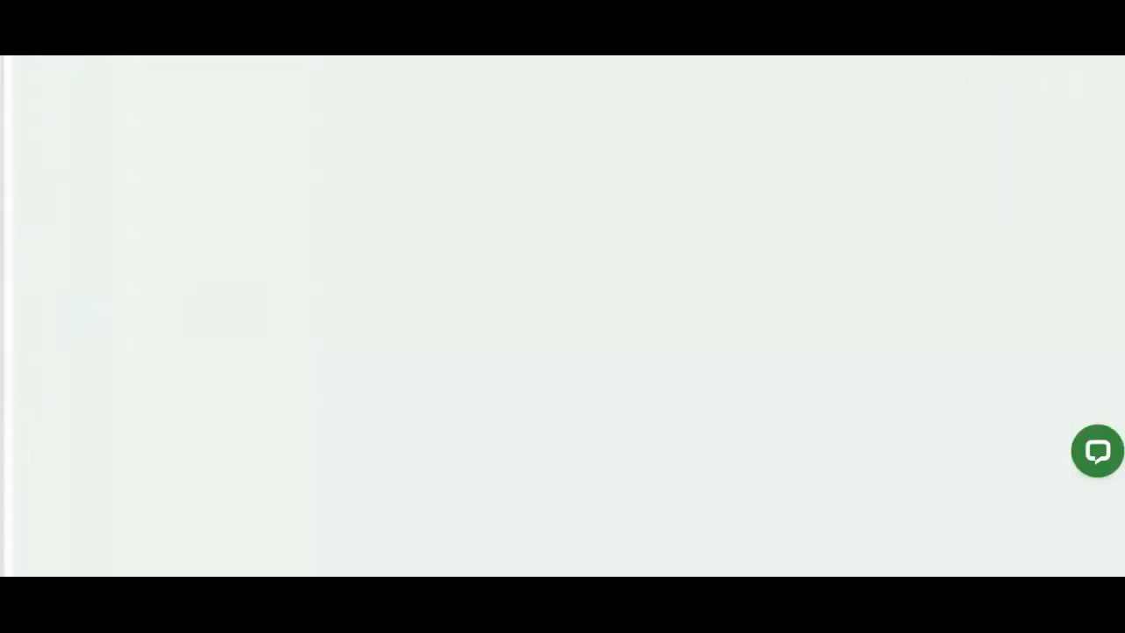
click(536, 522)
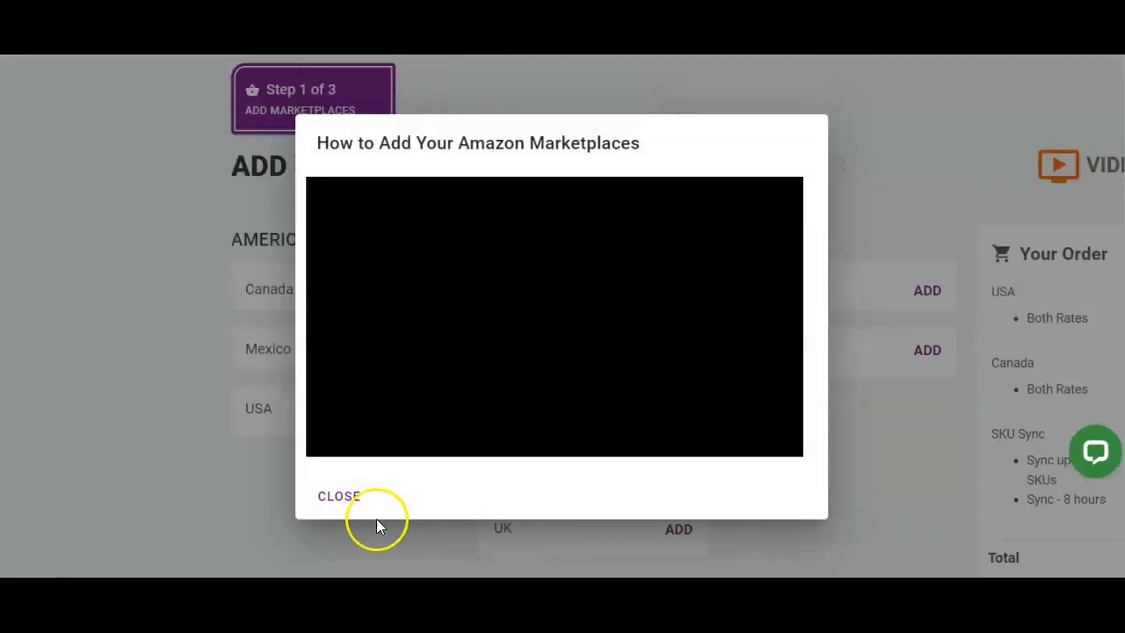
click(340, 496)
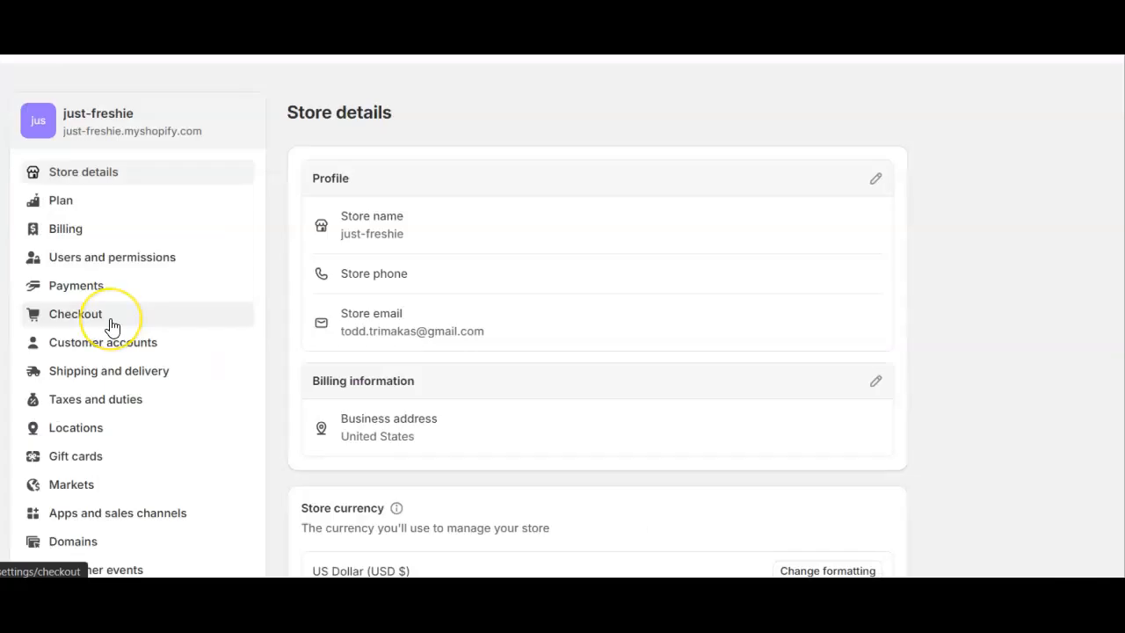
Open the Shopify store's Checkout settings and look through the options
click(112, 326)
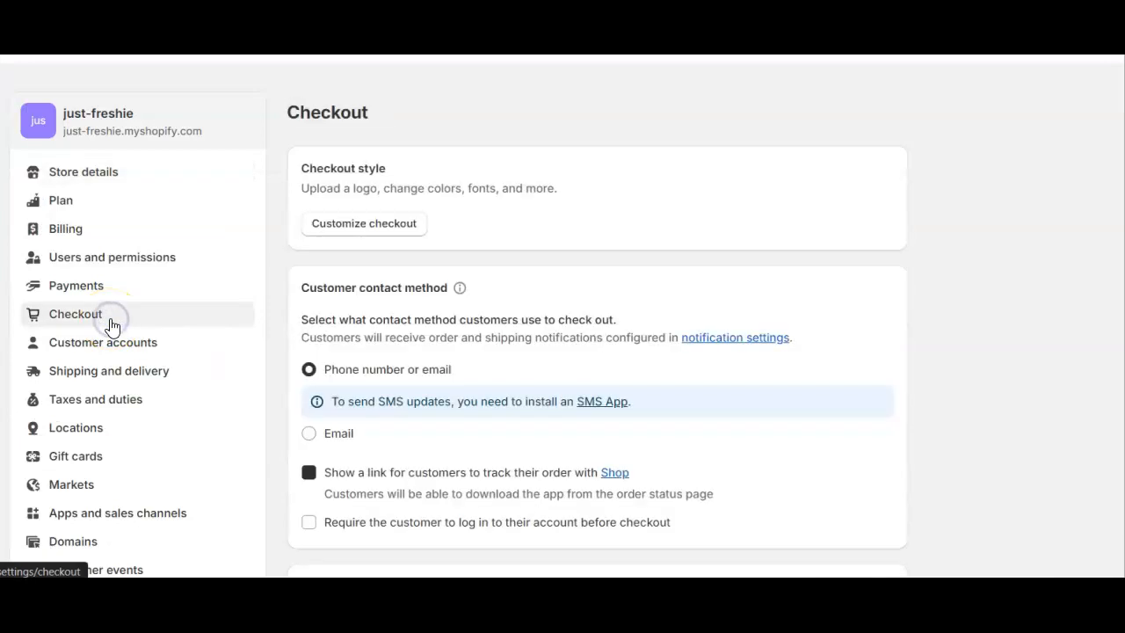
scroll(174, 338, down, 15)
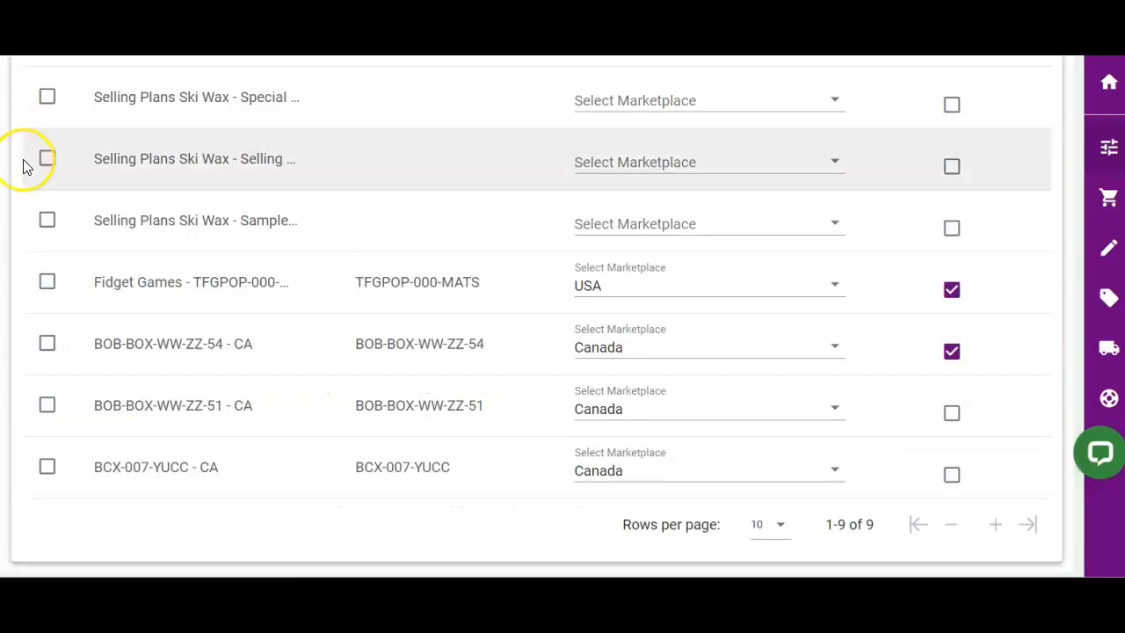
Try out the Canada and USA fulfillment marketplace choices for The 3p Fulfilled Snowboard on the Mapping page
scroll(26, 163, up, 5)
scroll(26, 164, up, 1)
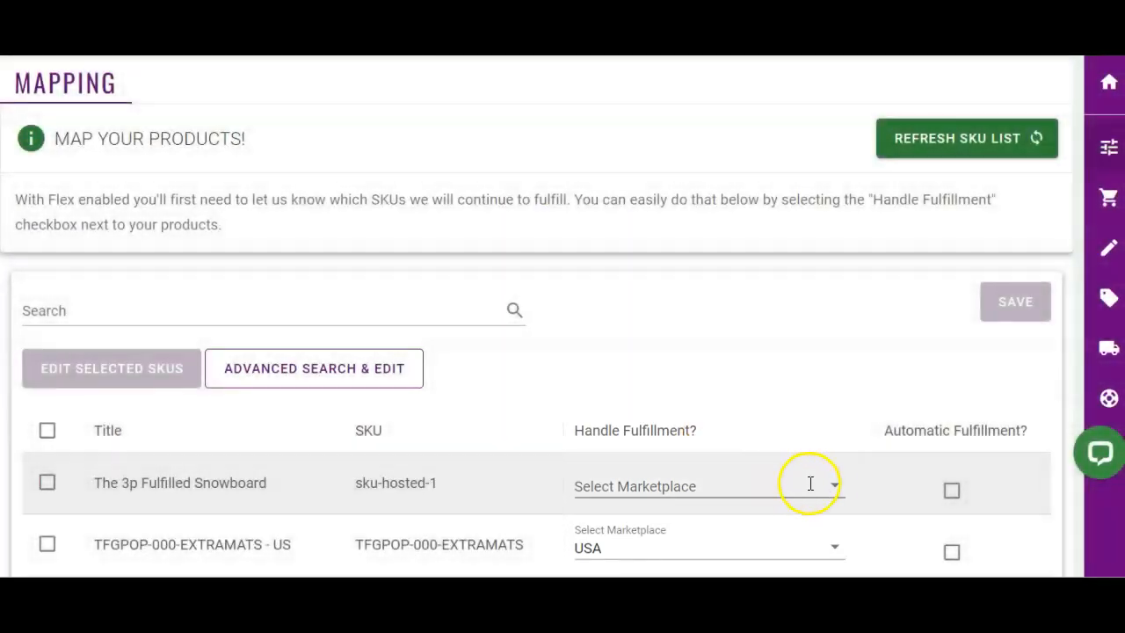
click(828, 489)
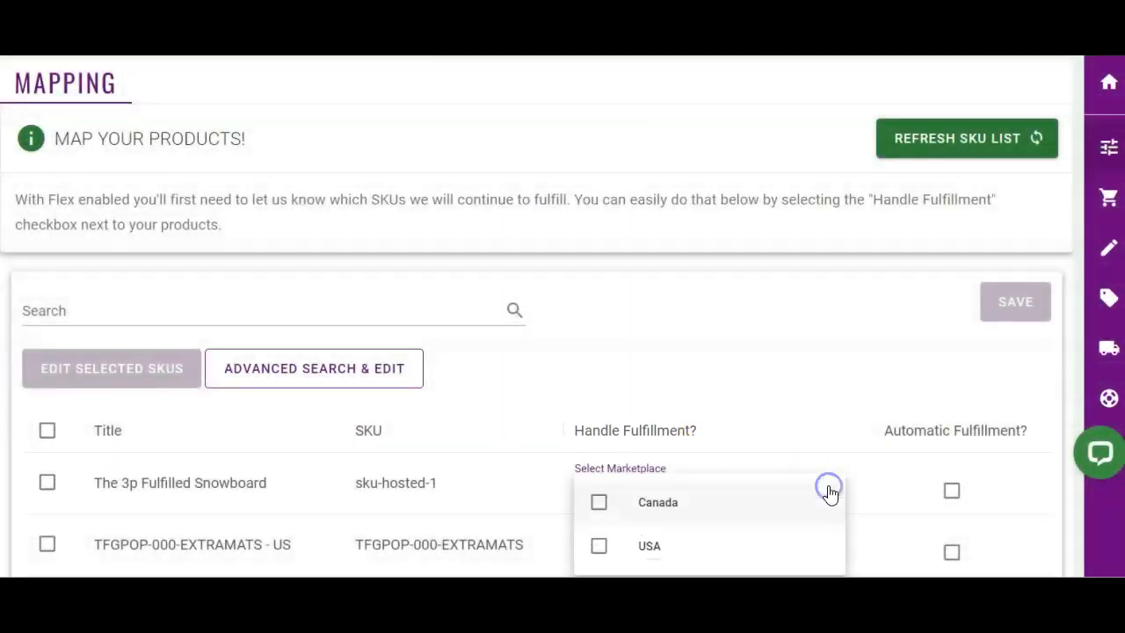
click(658, 494)
click(609, 546)
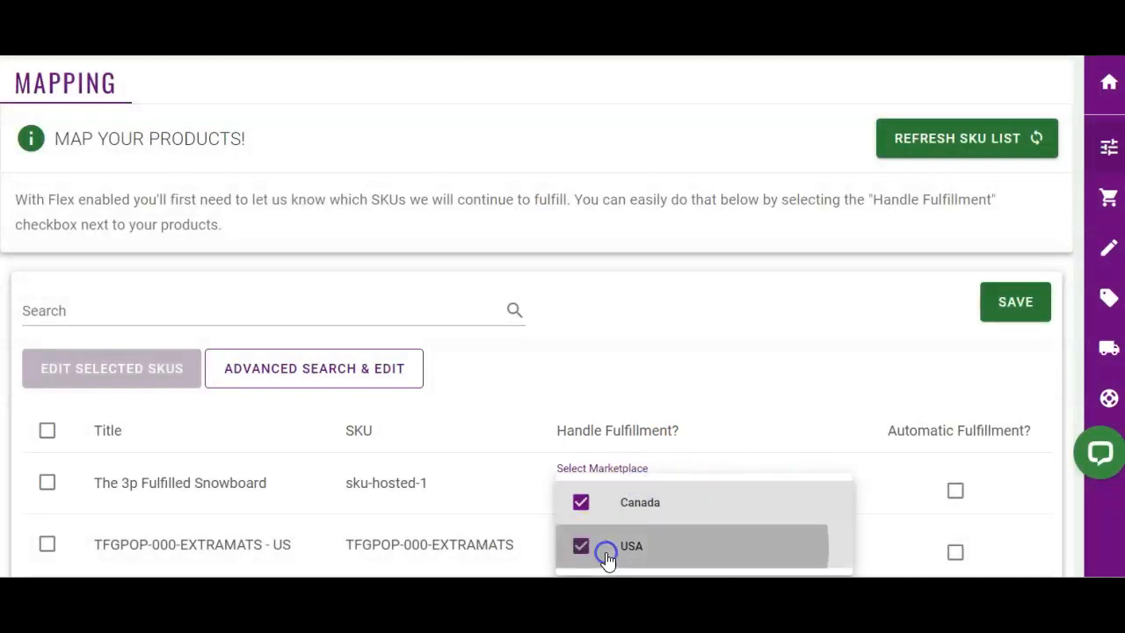
click(605, 554)
click(596, 509)
click(641, 432)
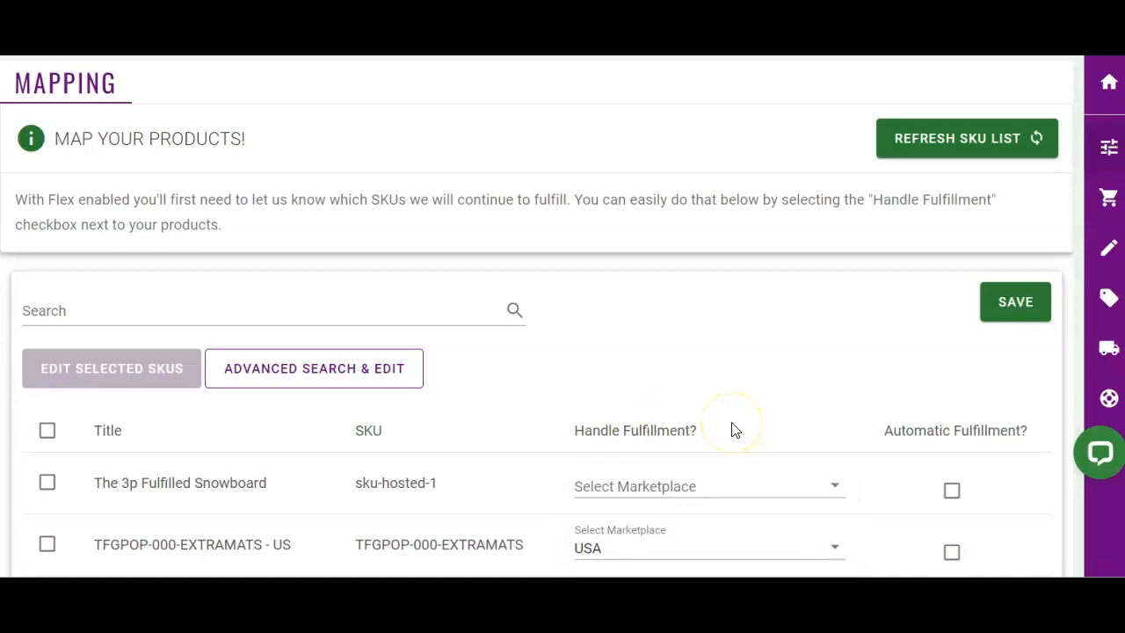
click(832, 482)
click(601, 502)
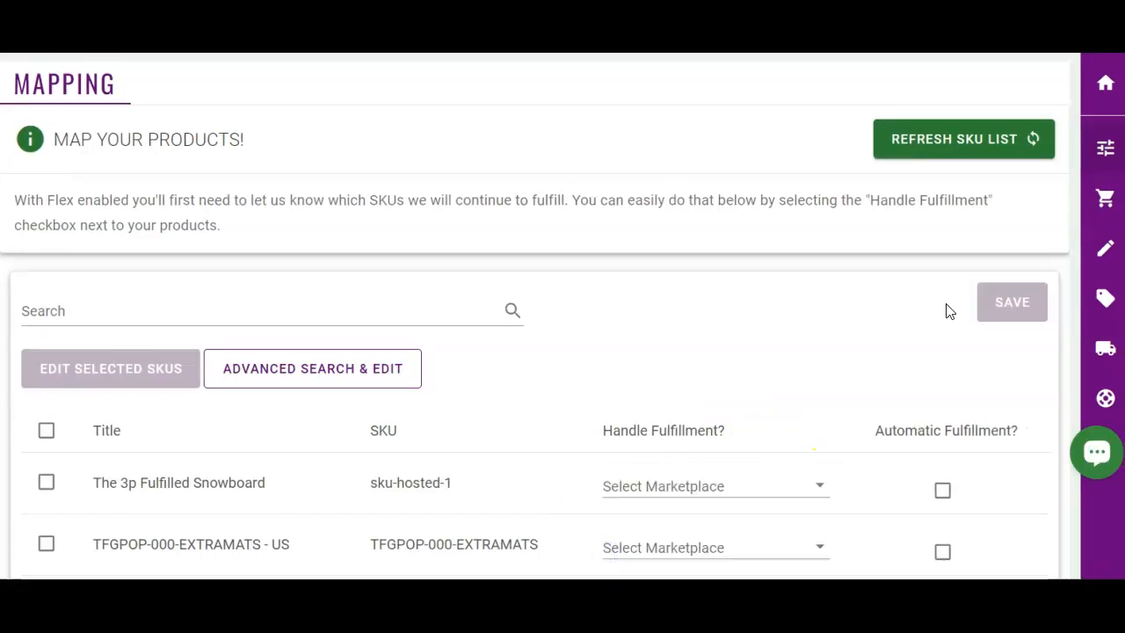
Open the Product Sync page and look through the list of Shopify products
mouse_move(1095, 261)
click(1055, 300)
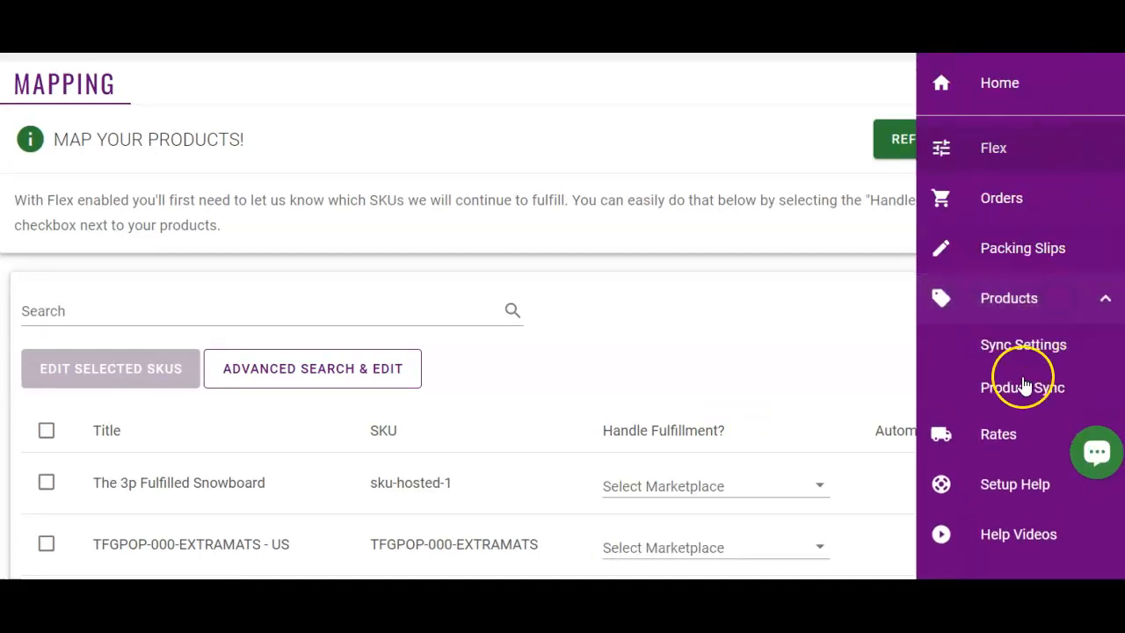
click(1022, 387)
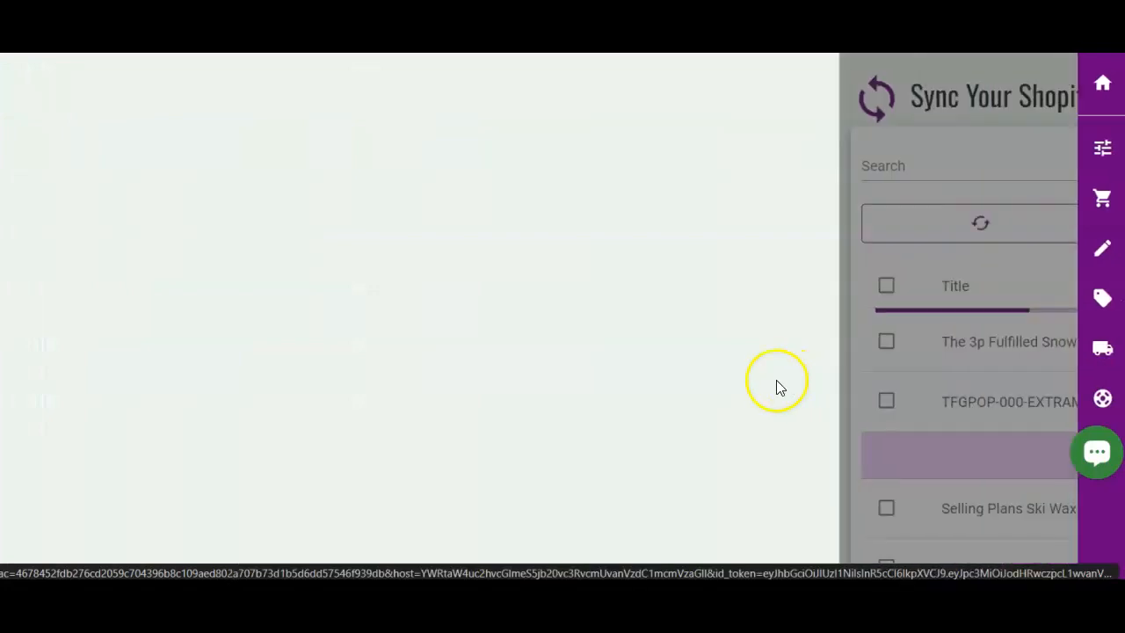
scroll(777, 384, down, 6)
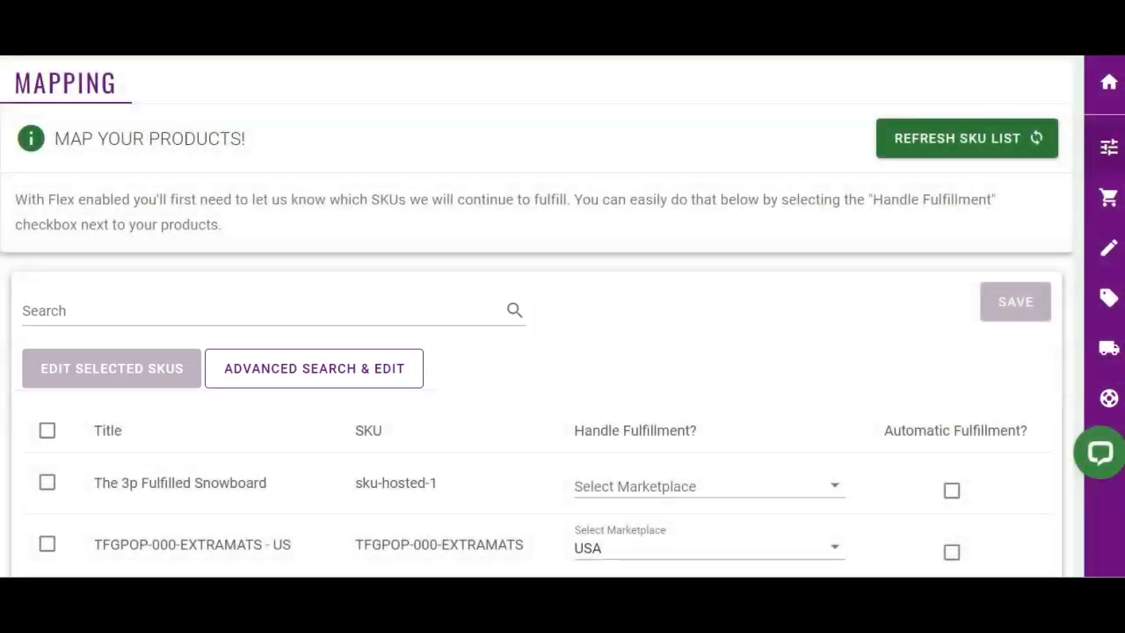
Examine the end of the Mapping product list and its rows-per-page choices
scroll(536, 316, down, 5)
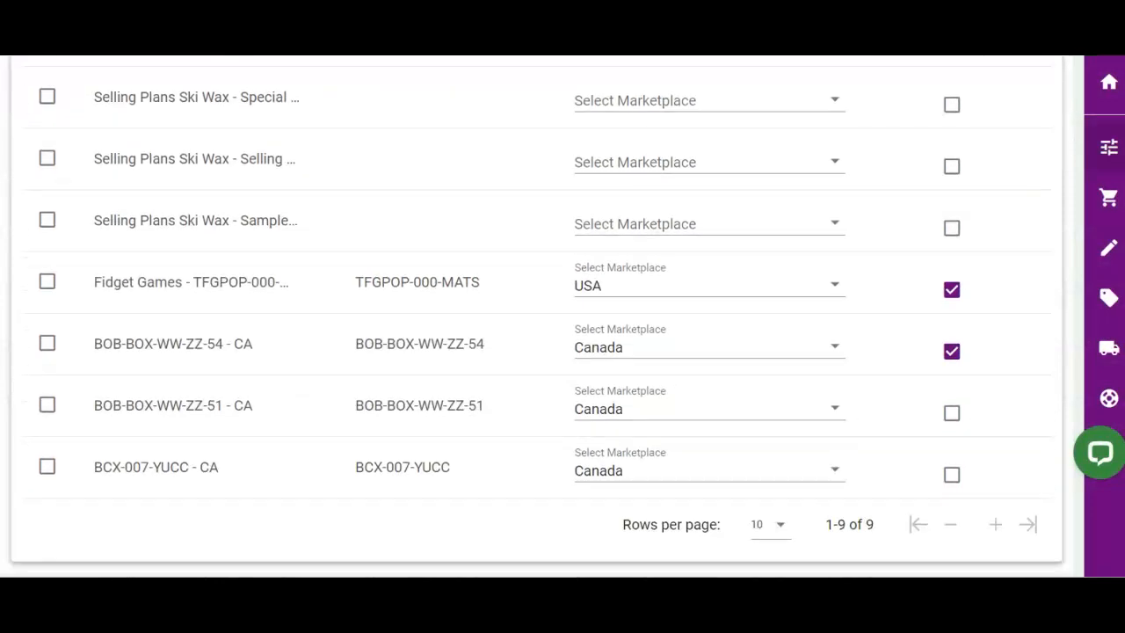
click(783, 531)
click(783, 547)
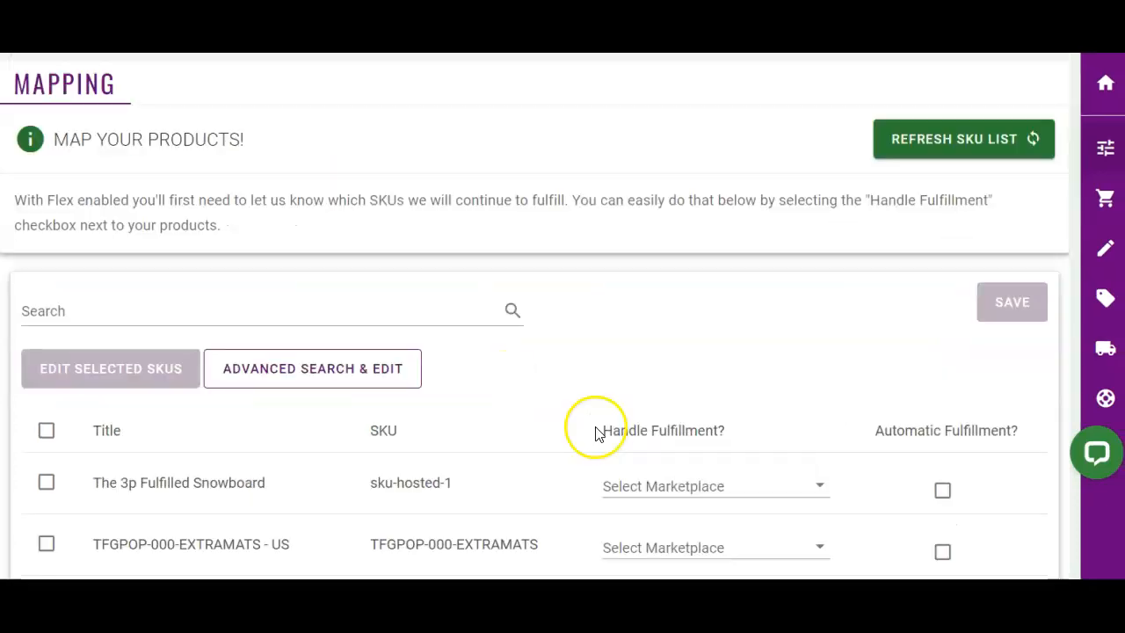
Set TFGPOP-000-EXTRAMATS - US to be fulfilled from Canada and USA with automatic fulfillment, and save the mapping
scroll(598, 435, down, 1)
scroll(597, 434, down, 2)
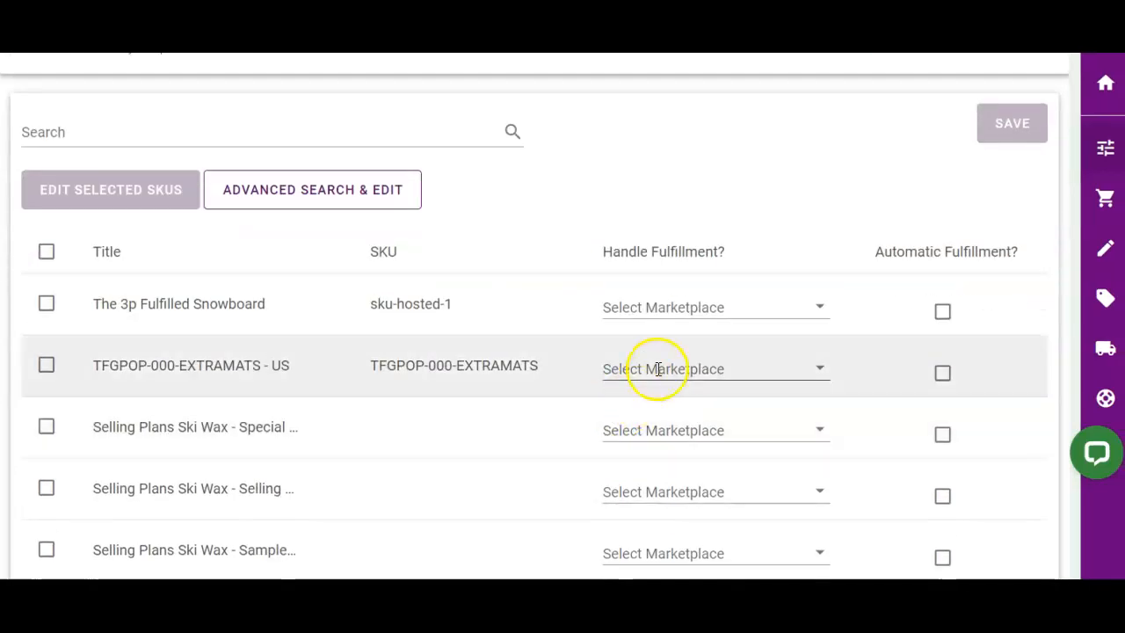
click(655, 368)
click(634, 391)
click(615, 430)
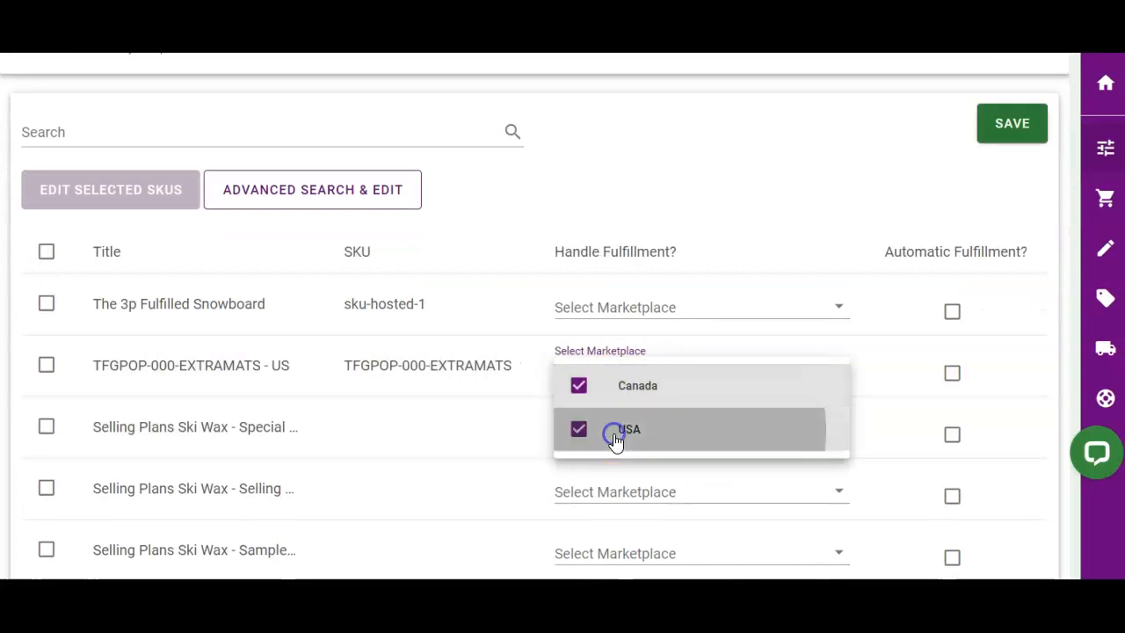
click(486, 428)
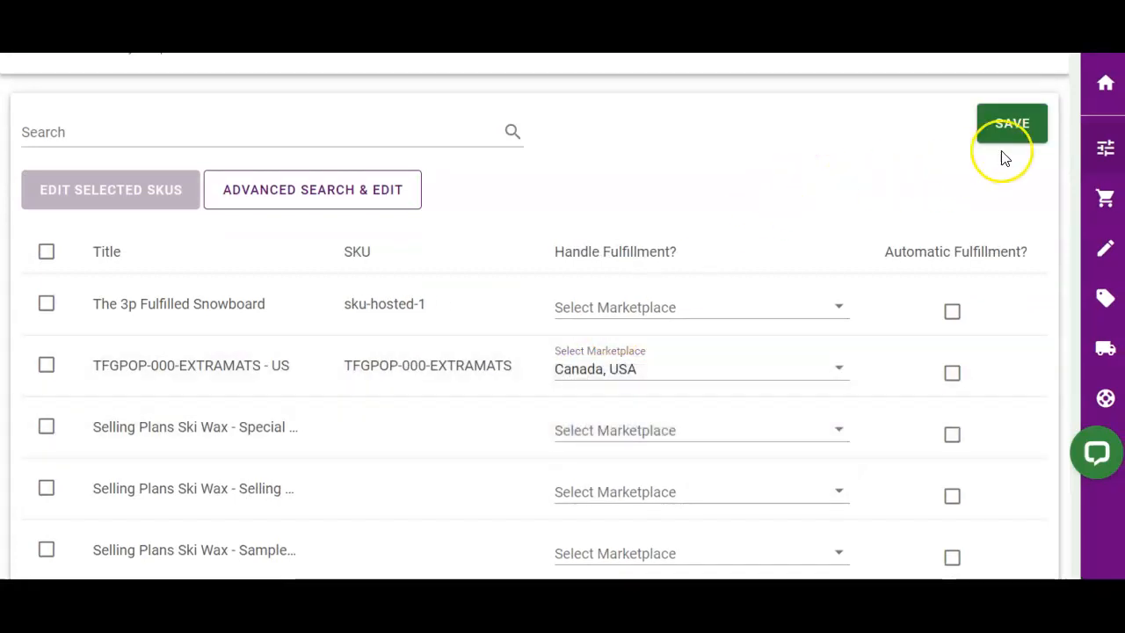
click(1007, 138)
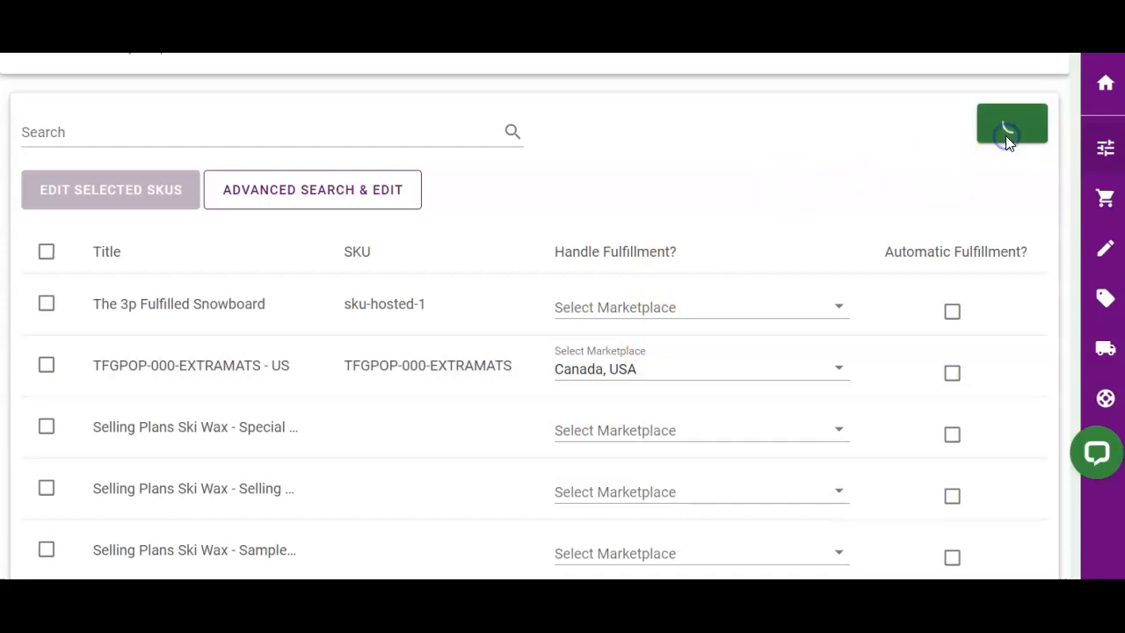
click(949, 376)
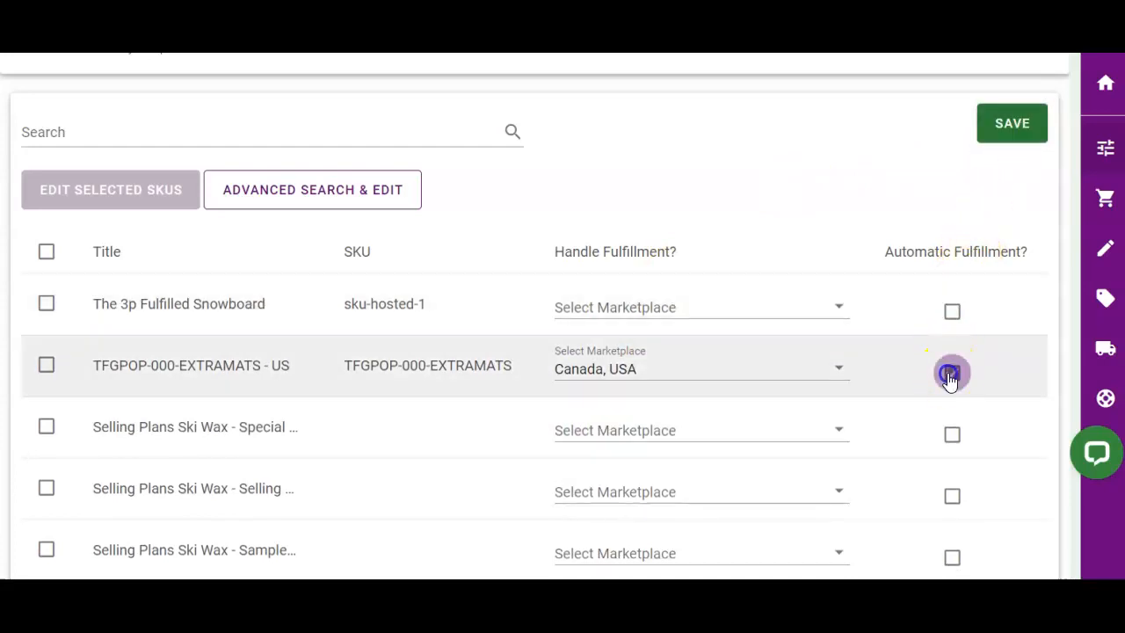
click(992, 133)
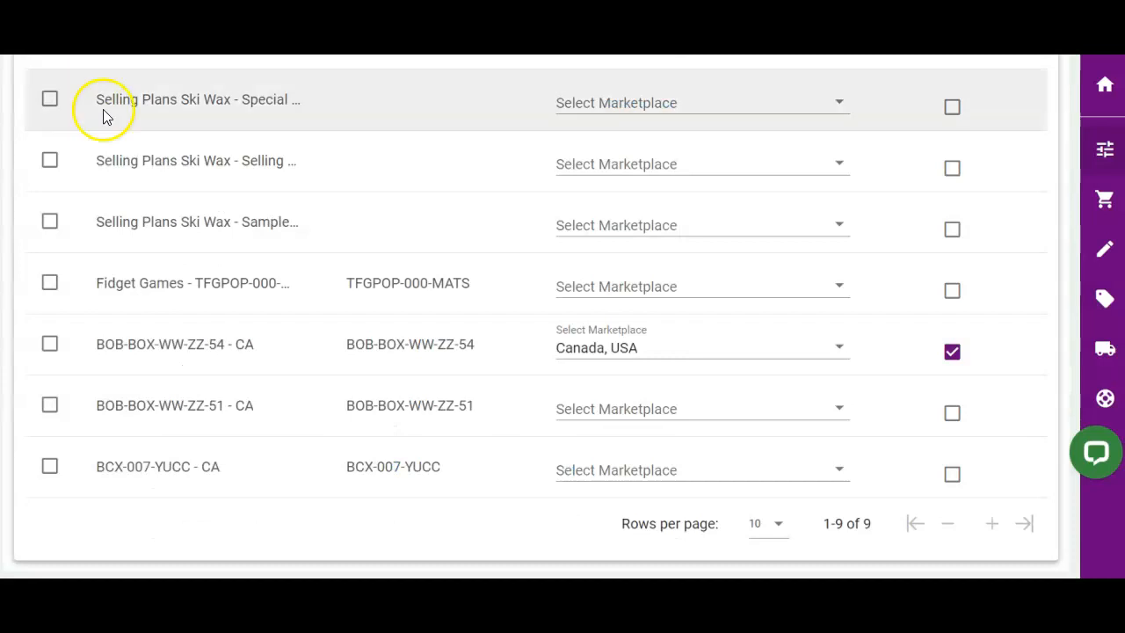
Switch to the Shopify test orders and review each item's fulfillment location and request status
scroll(121, 176, up, 5)
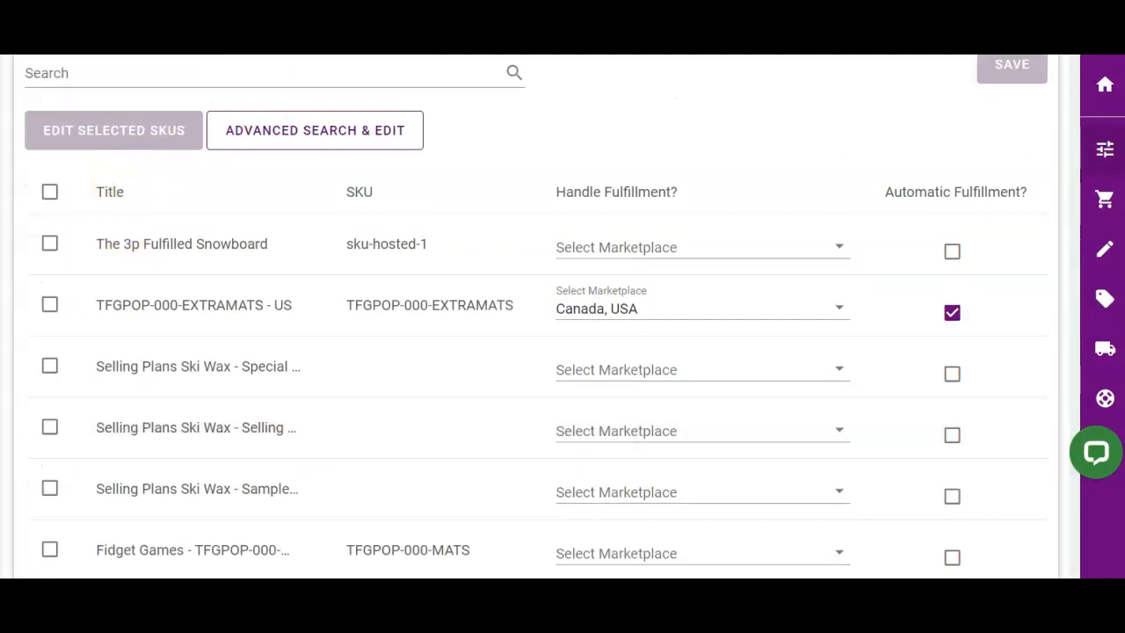
click(294, 17)
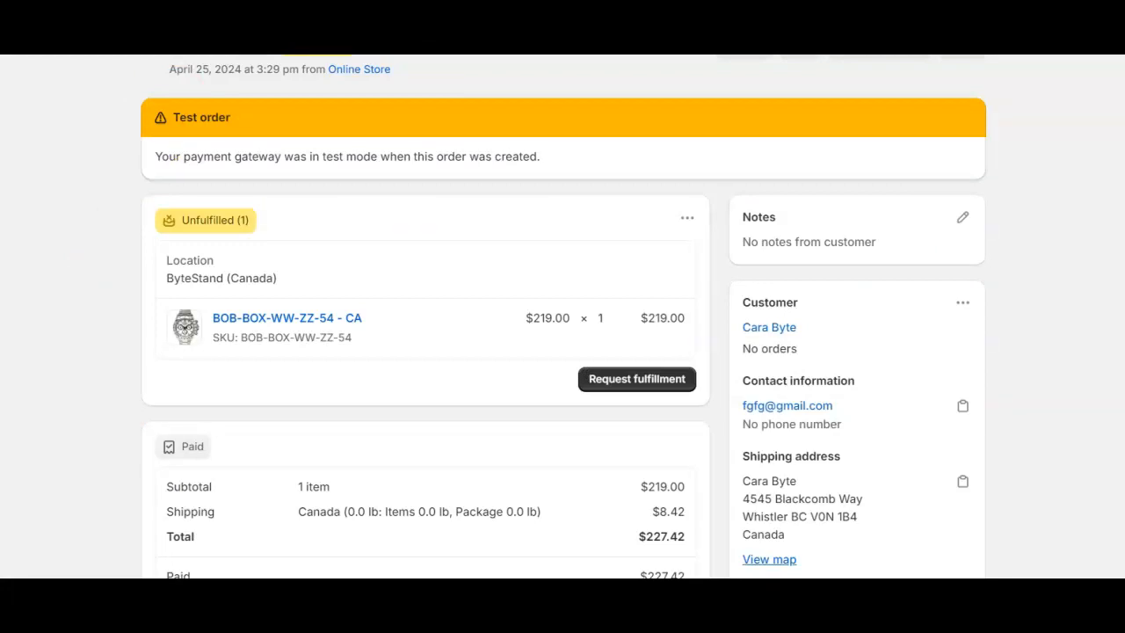
scroll(563, 316, down, 2)
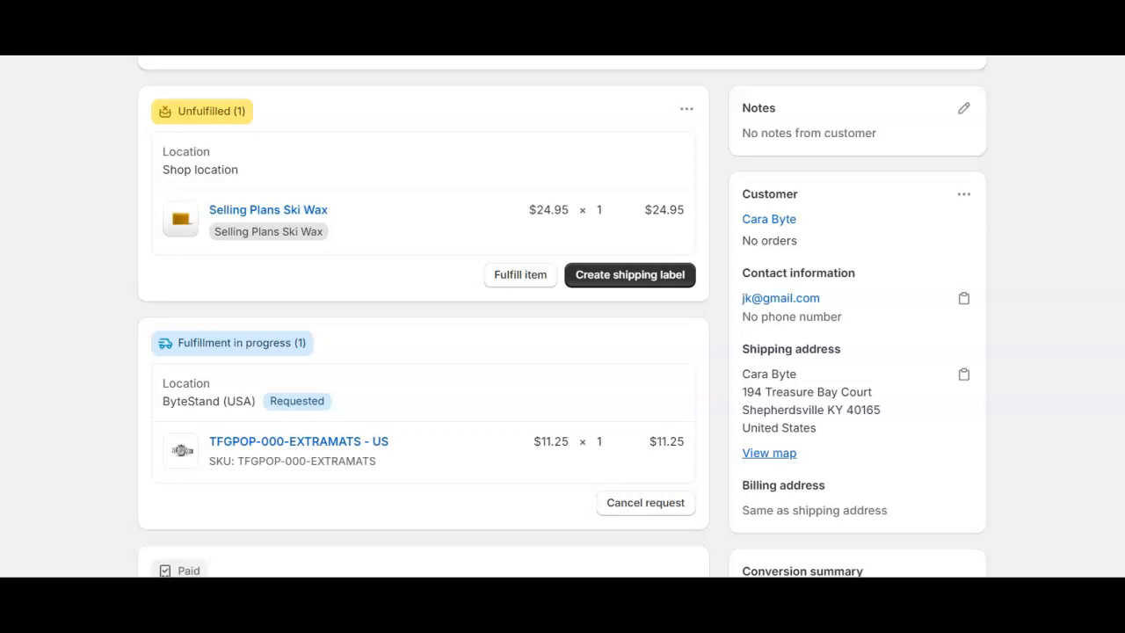
click(649, 286)
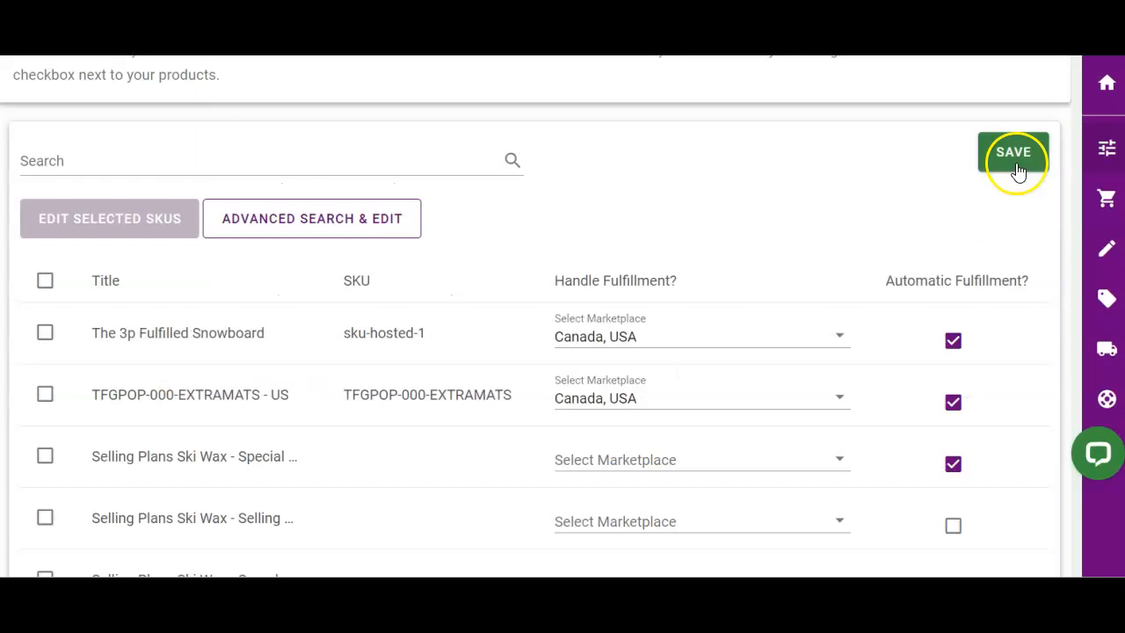
Save the pending product mapping changes and open the products' Sync Settings page
click(1017, 163)
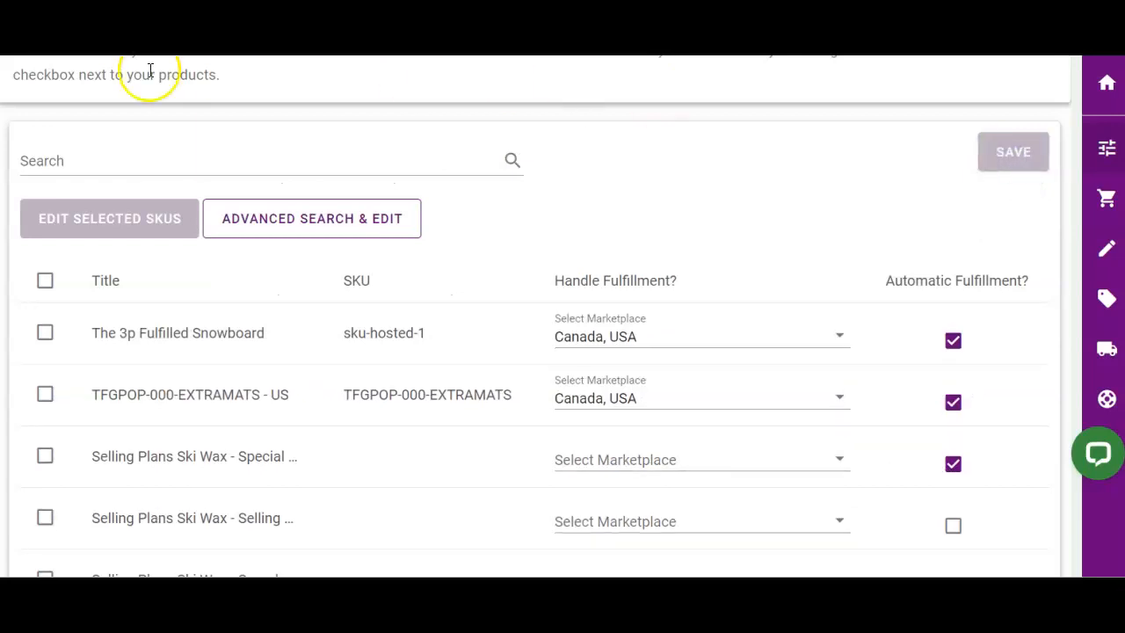
scroll(1081, 294, down, 2)
mouse_move(1085, 291)
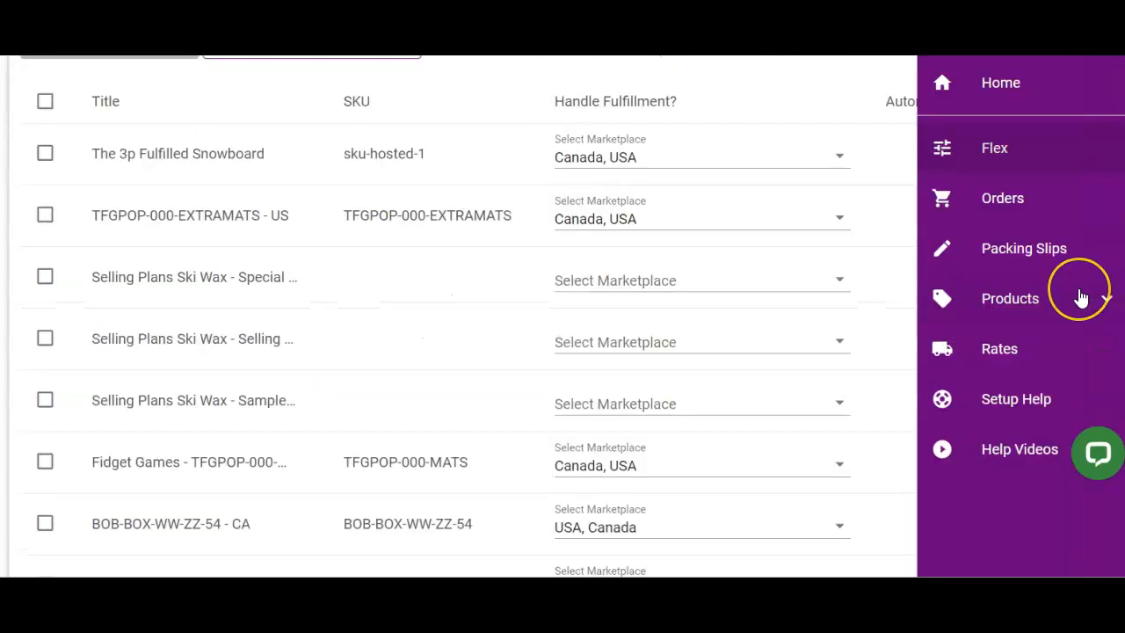
click(1081, 301)
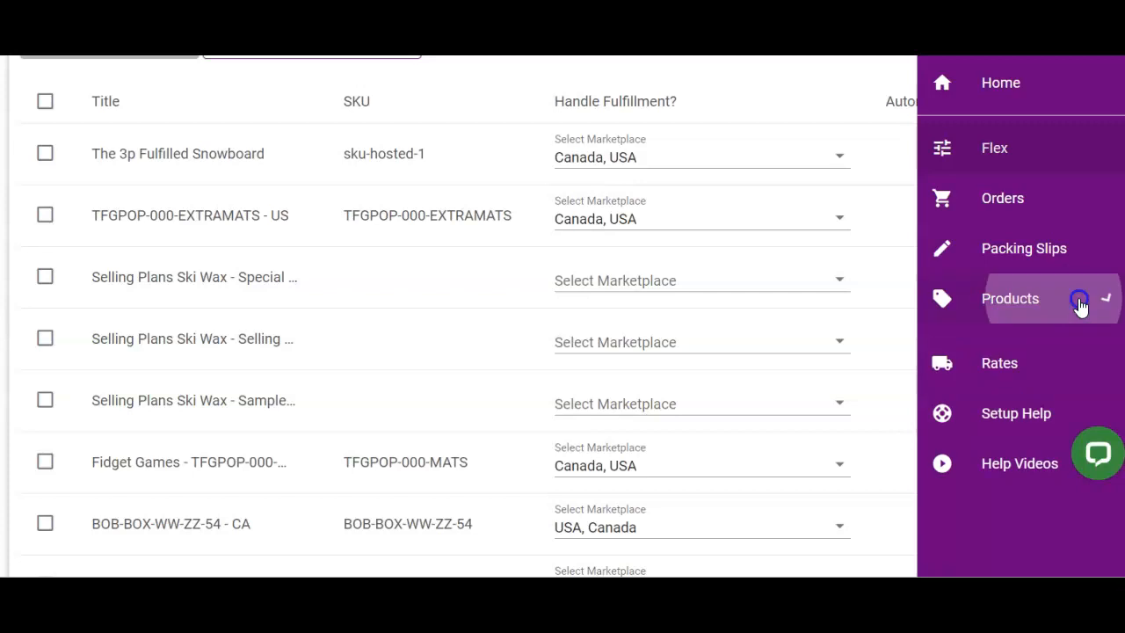
click(1064, 362)
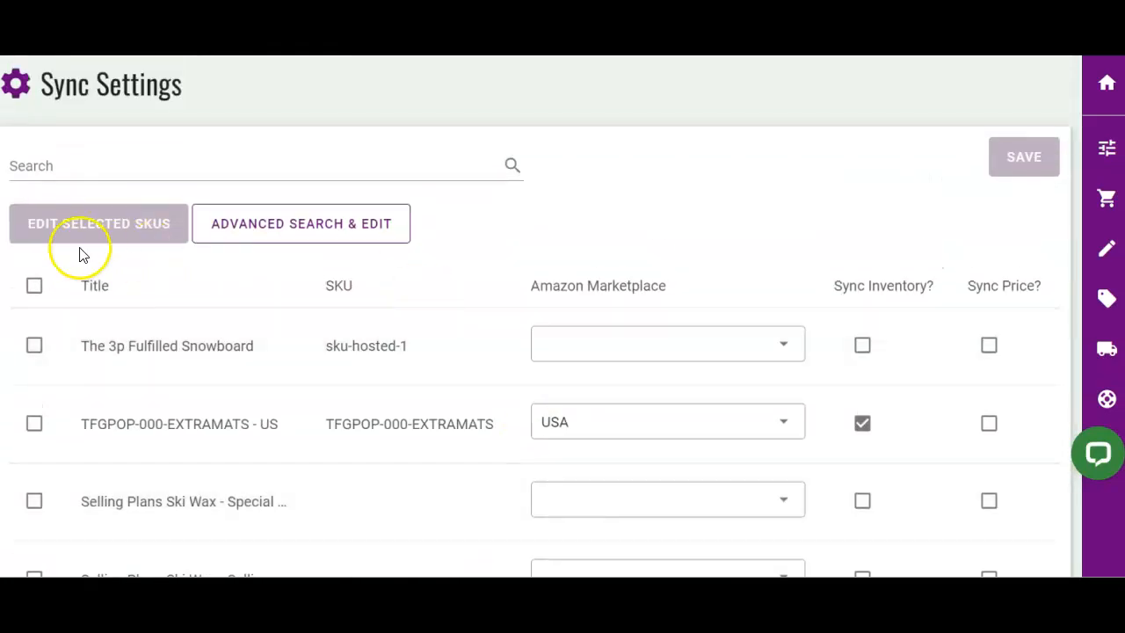
Add Canada to the Amazon marketplaces of TFGPOP-000-EXTRAMATS - US and save the sync settings
click(783, 426)
click(616, 435)
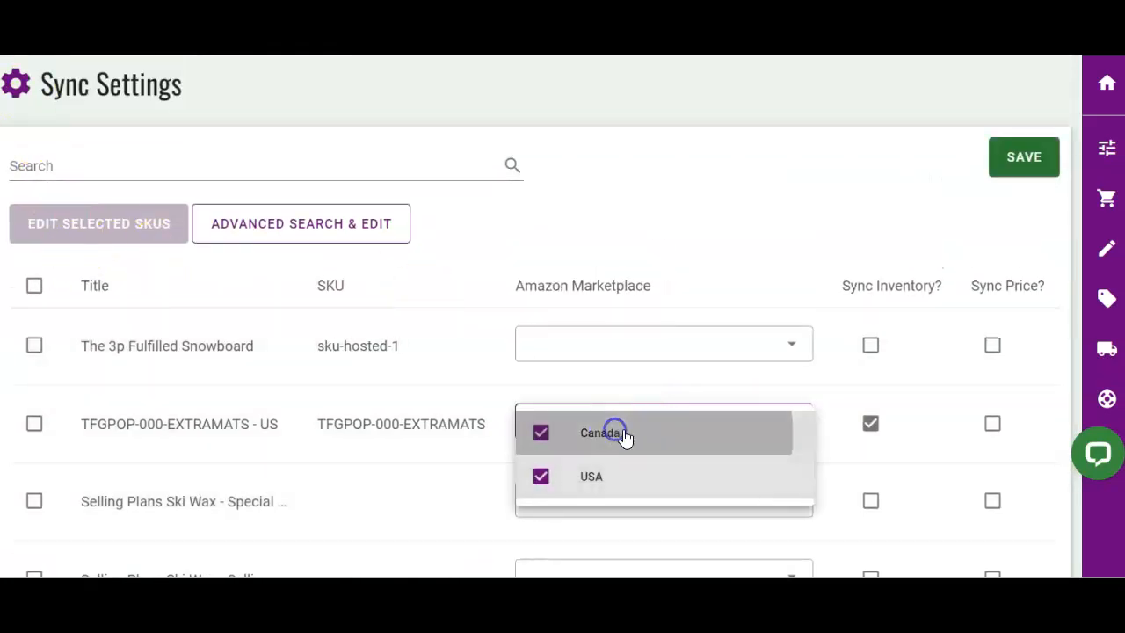
click(1031, 160)
On the Product Sync page, select TFGPOP-000-EXTRAMATS - US and sync only the selected SKU
mouse_move(987, 344)
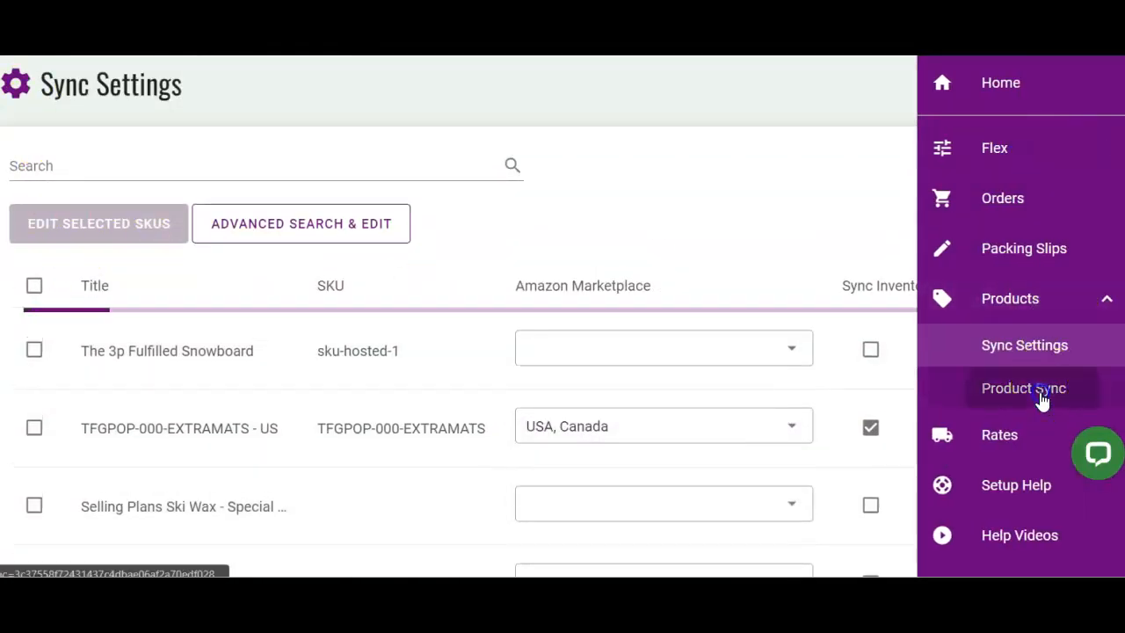
click(975, 397)
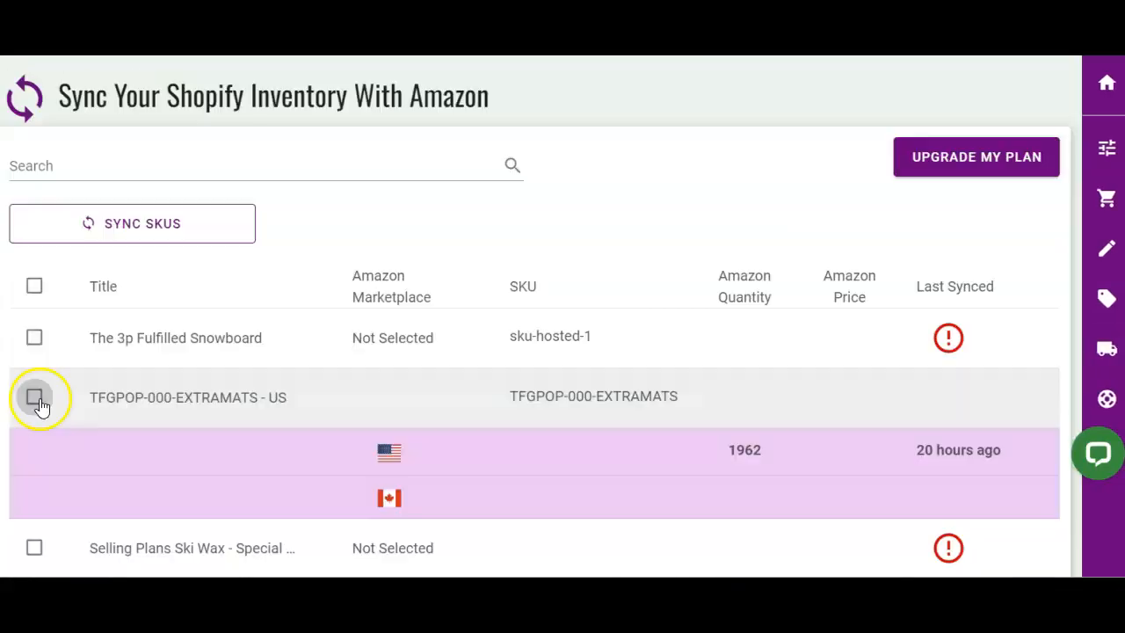
click(34, 397)
click(144, 234)
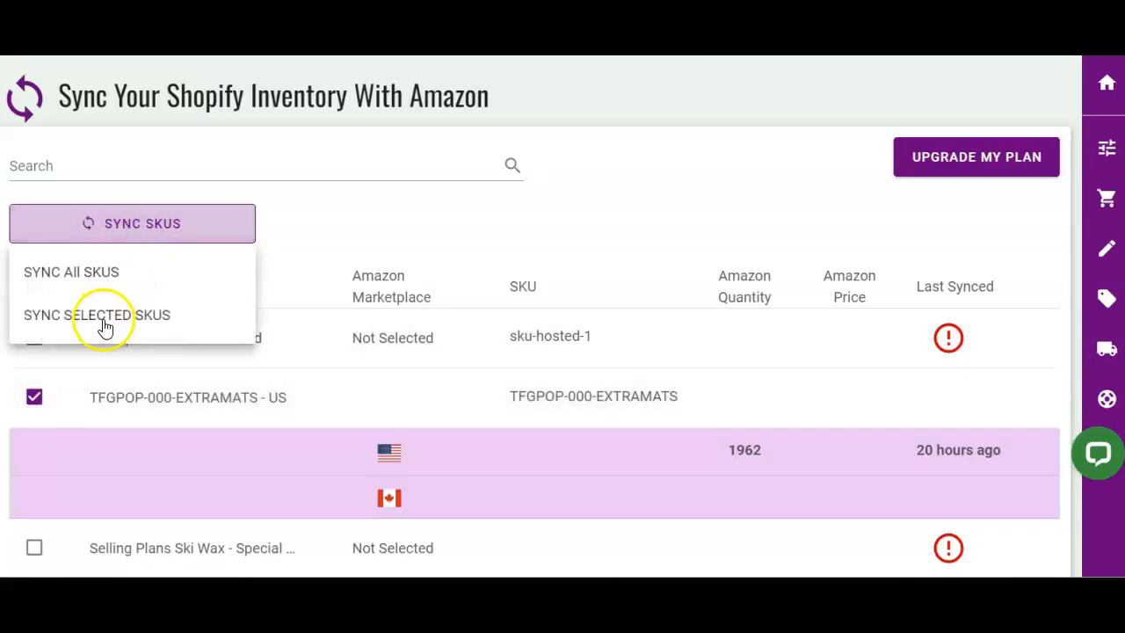
click(103, 320)
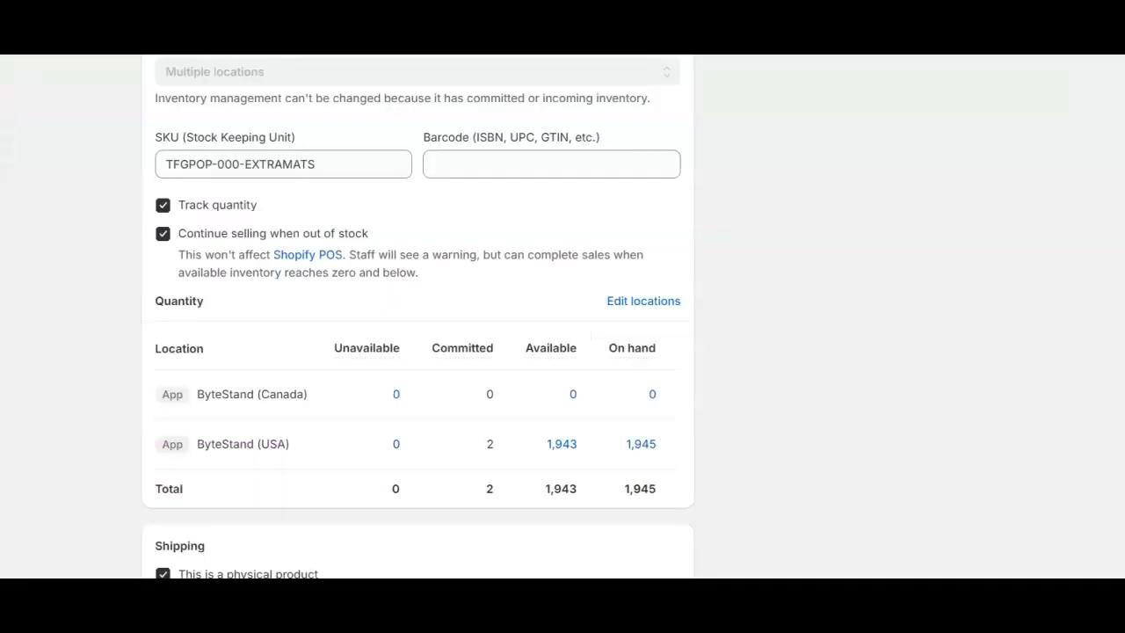
Highlight the SKU TFGPOP-000-EXTRAMATS in the Shopify product's inventory details
triple_click(240, 165)
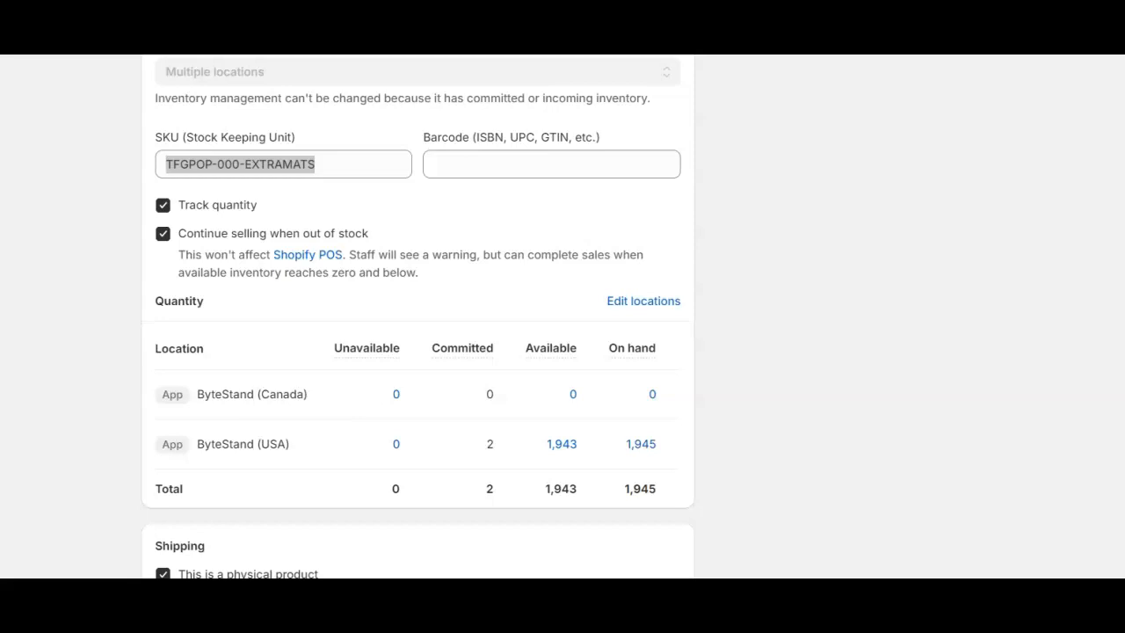
Open TFGPOP-000-EXTRAMATS - US in the just-freshie storefront and add one unit to the cart
click(165, 385)
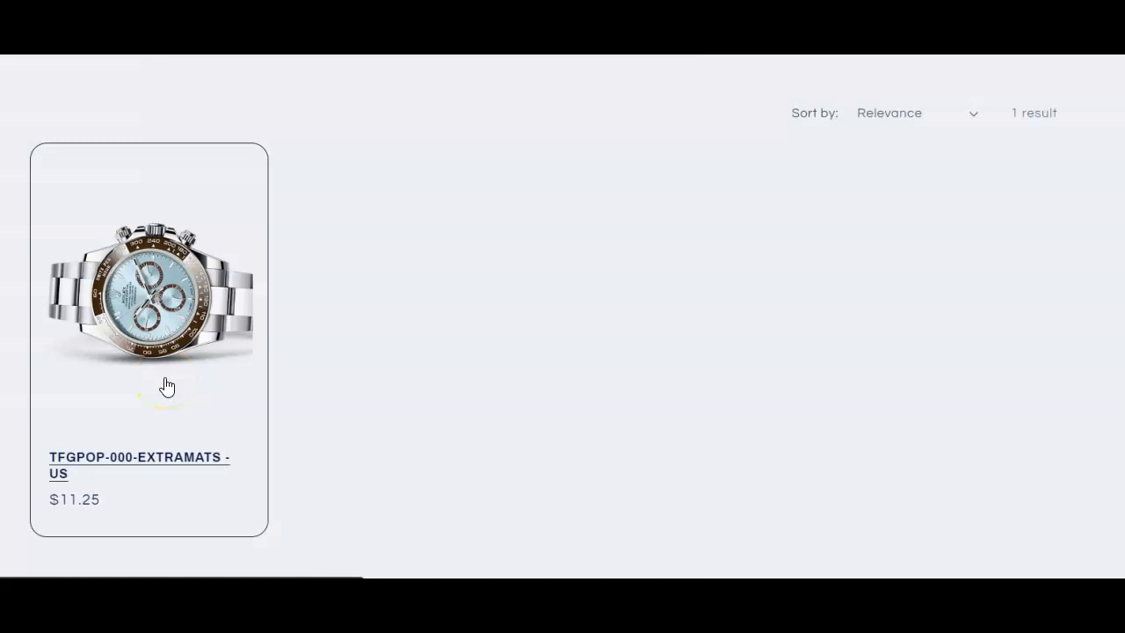
click(167, 387)
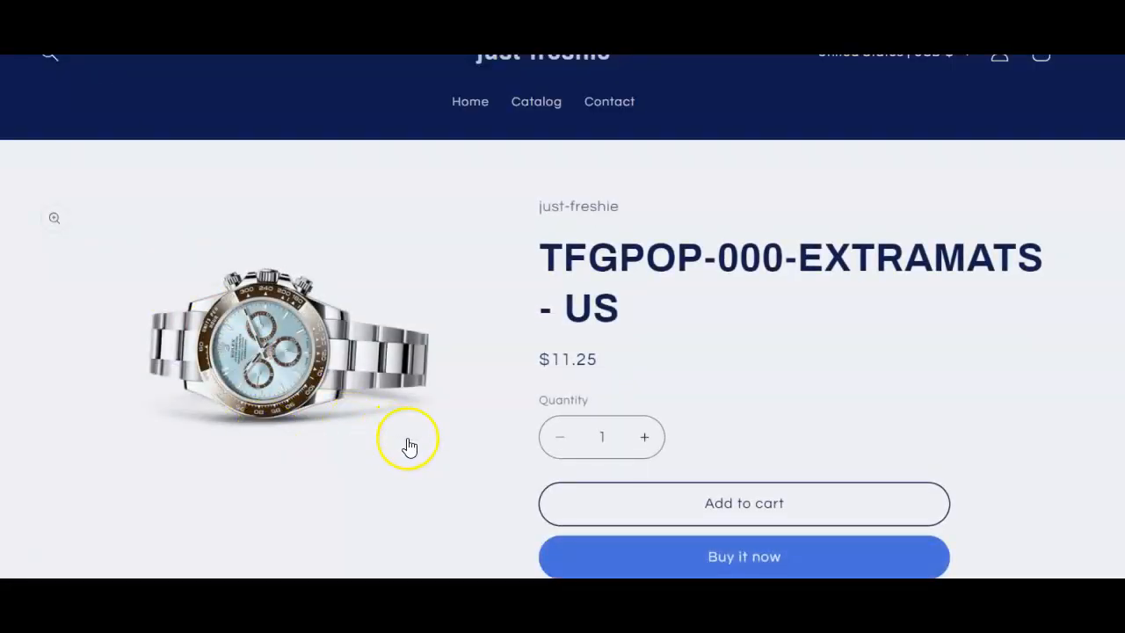
scroll(370, 435, down, 1)
click(622, 426)
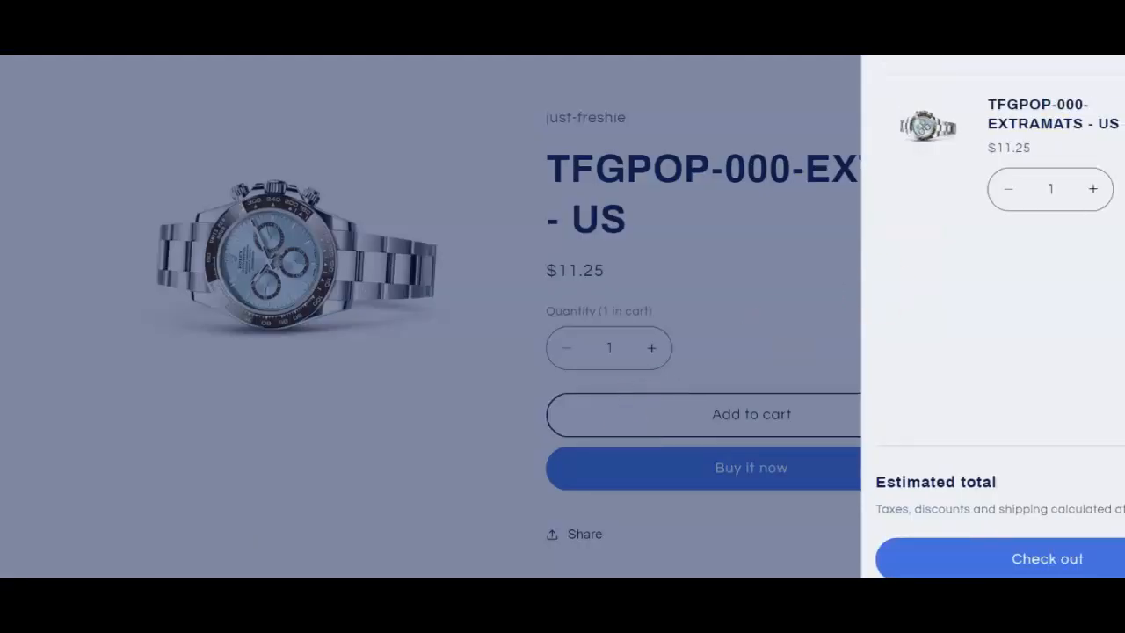
key(Escape)
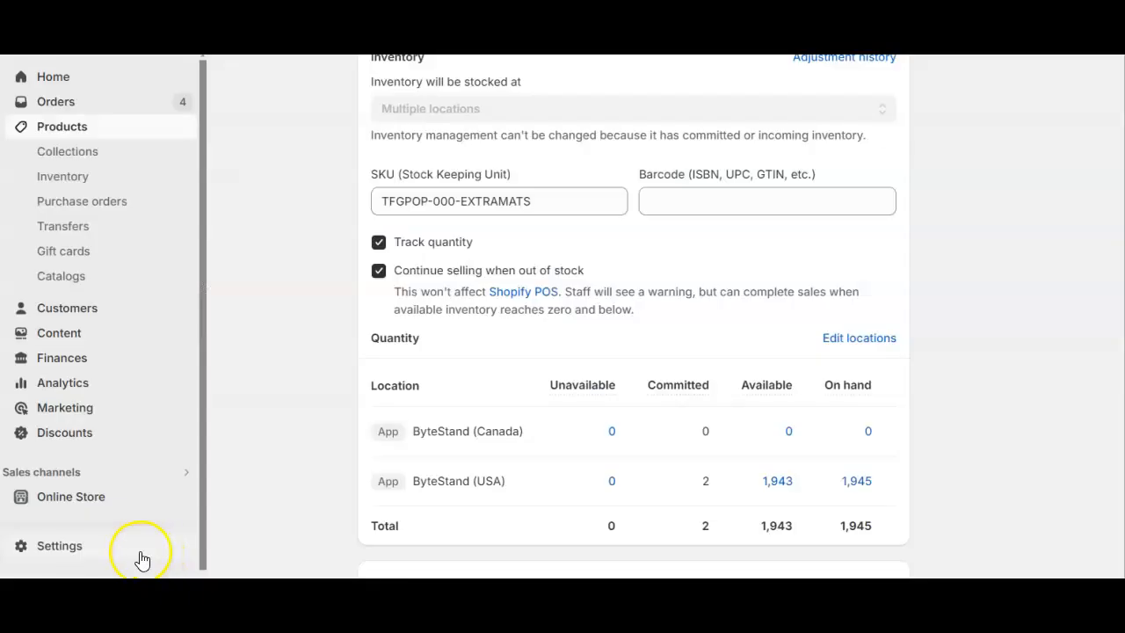
Open the Markets section of the Shopify store settings
click(140, 552)
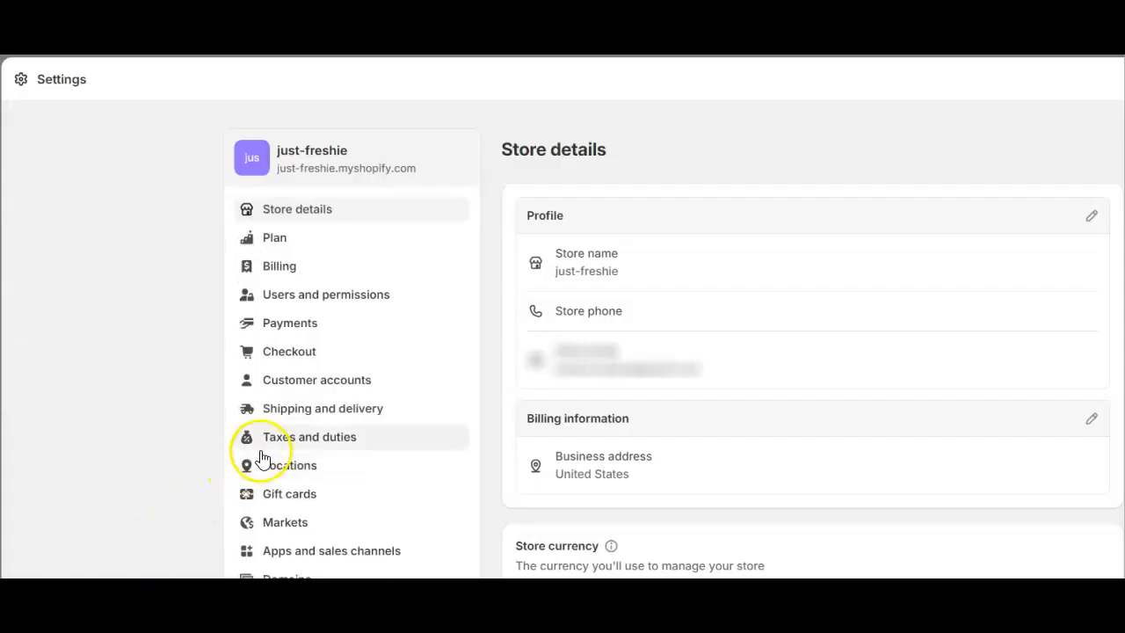
click(269, 520)
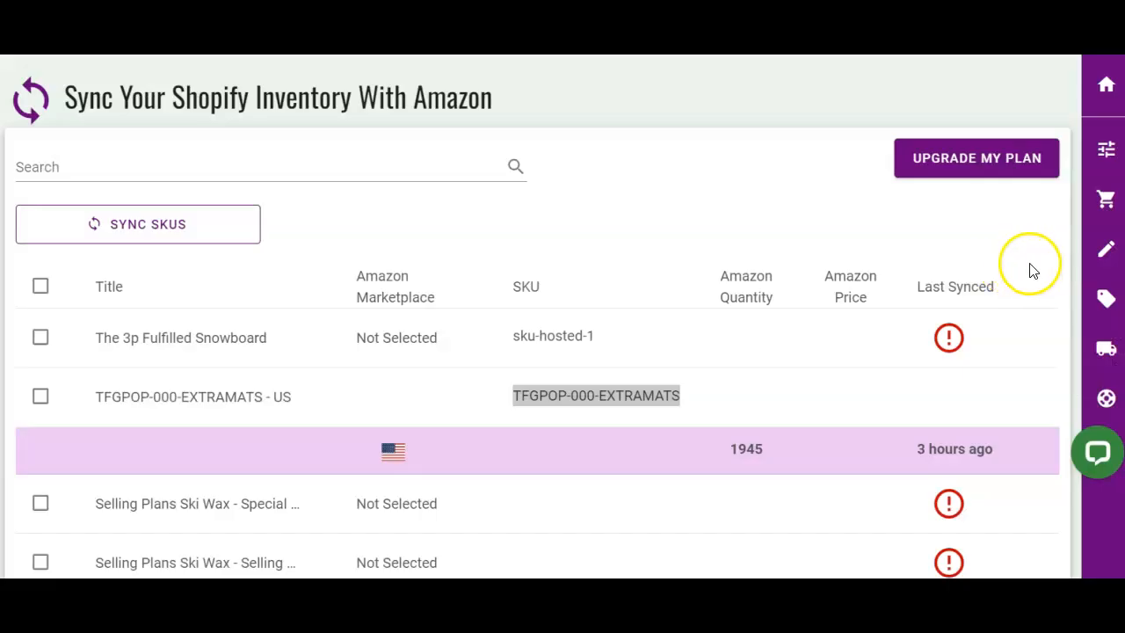
Open the Sync Settings page in ByteStand and view the Amazon marketplace choices for The 3p Fulfilled Snowboard
mouse_move(1116, 255)
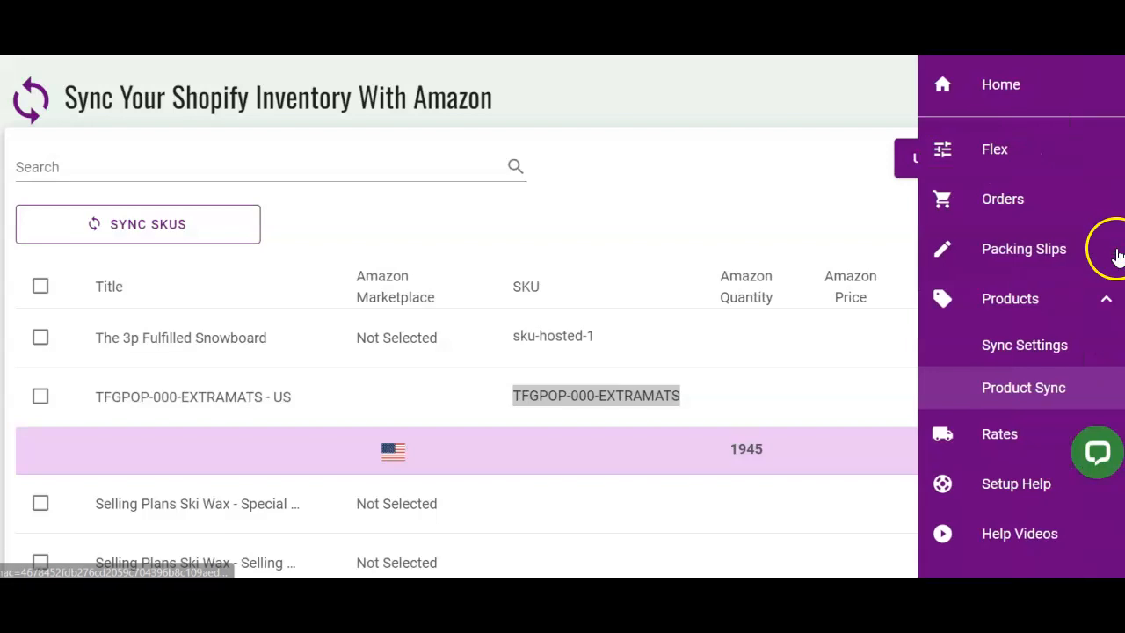
click(1051, 351)
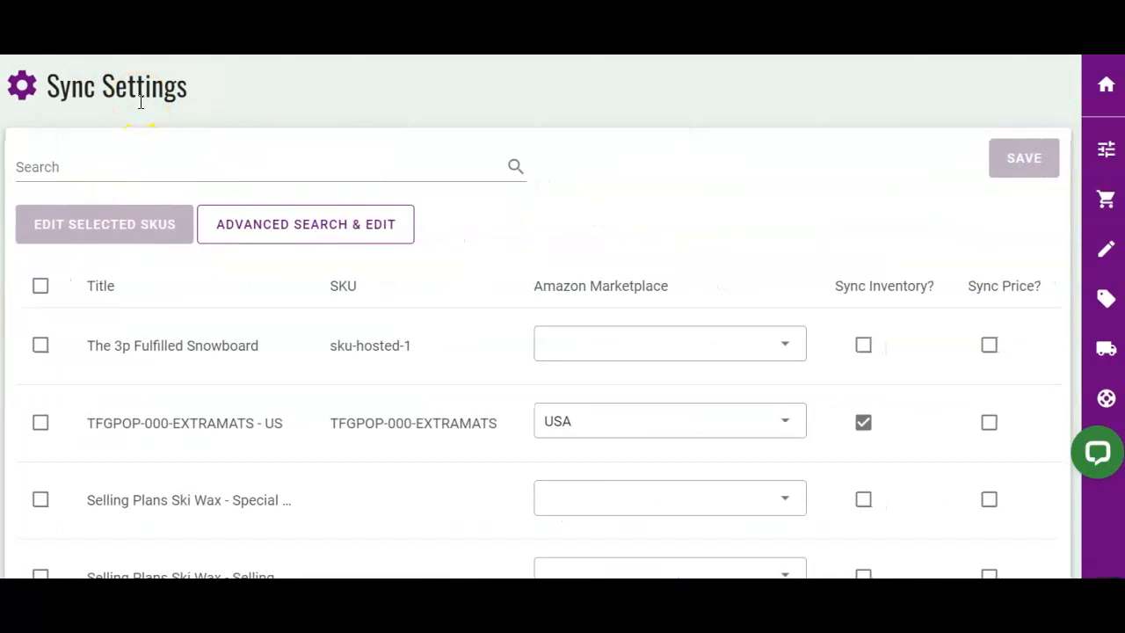
click(625, 336)
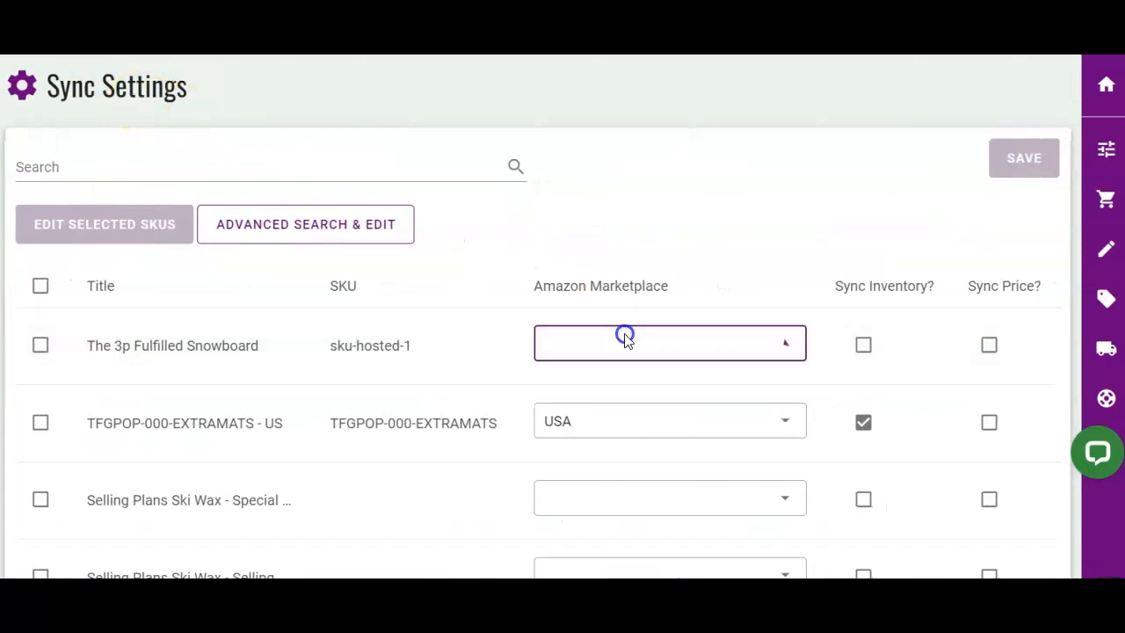
click(630, 252)
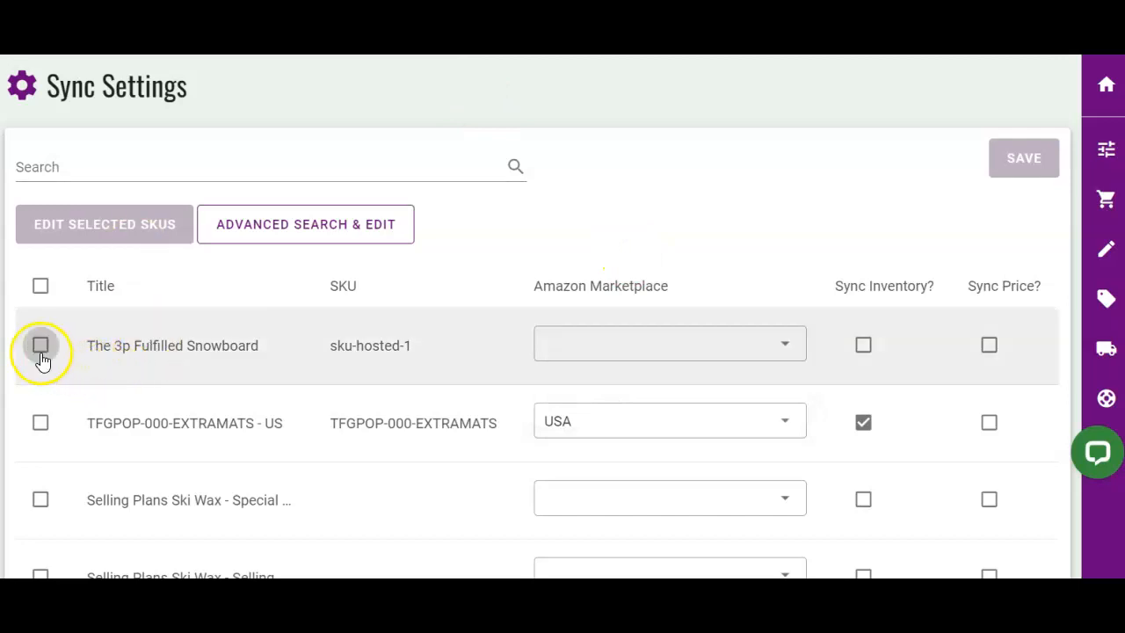
Bulk-edit the snowboard, EXTRAMATS, Fidget Games and BOB-BOX products to the USA and Canada marketplaces with inventory sync on and price sync off
click(41, 344)
click(40, 422)
scroll(40, 434, down, 5)
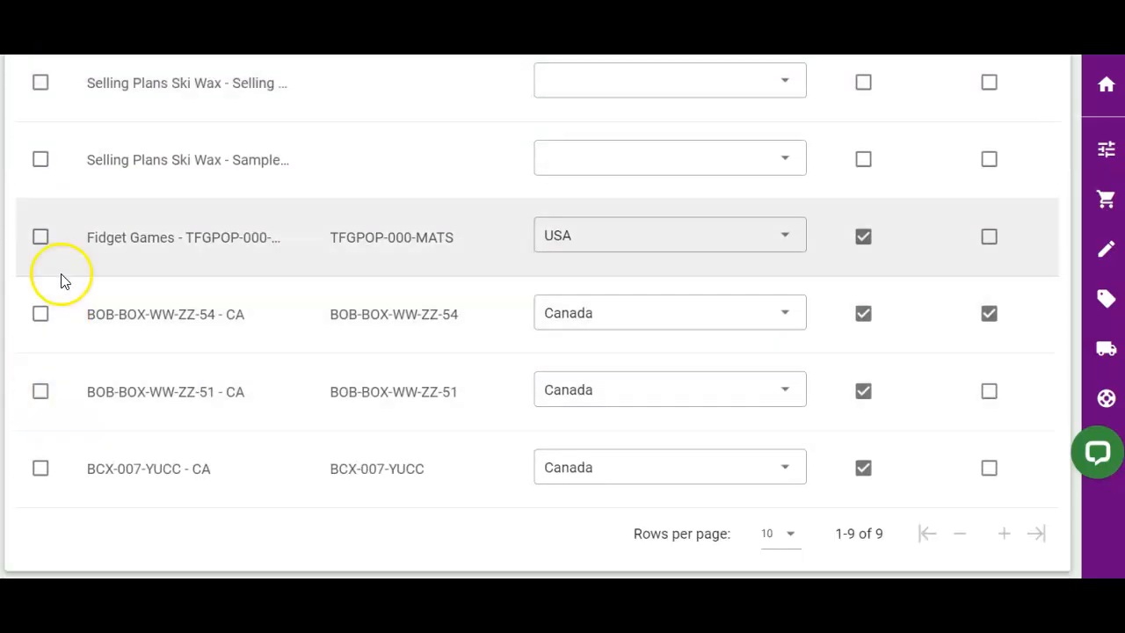
click(40, 236)
click(41, 317)
click(40, 391)
scroll(40, 467, up, 5)
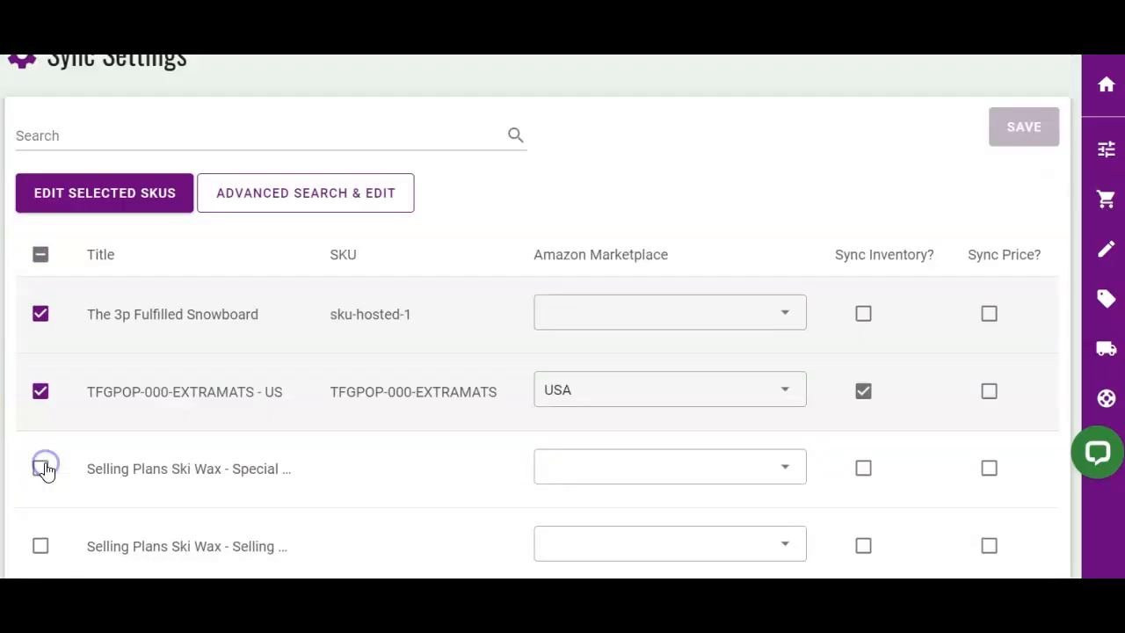
click(73, 232)
click(377, 352)
click(341, 398)
click(343, 356)
click(484, 294)
click(387, 298)
click(793, 429)
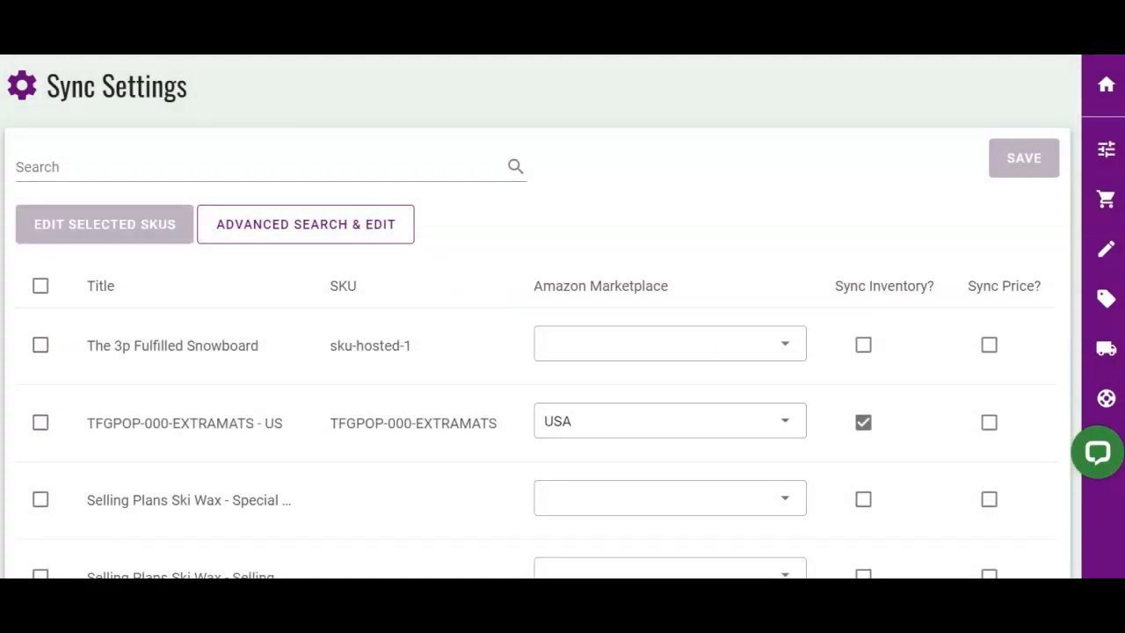
Enable price sync for The 3p Fulfilled Snowboard and save the sync settings
click(992, 344)
click(992, 422)
click(1014, 167)
click(994, 351)
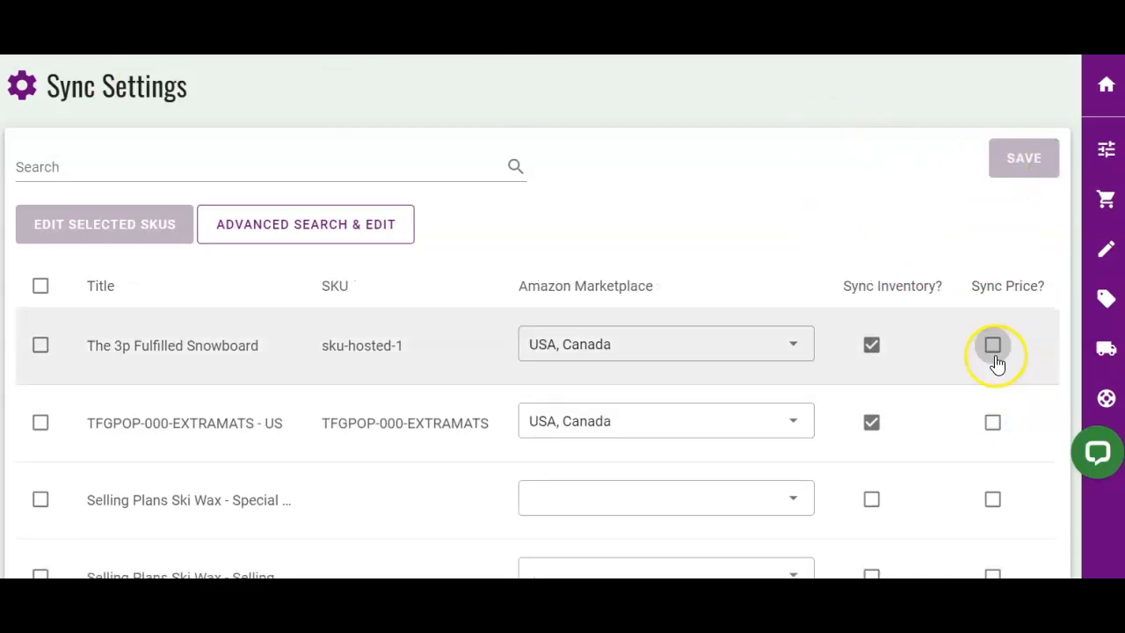
click(1022, 173)
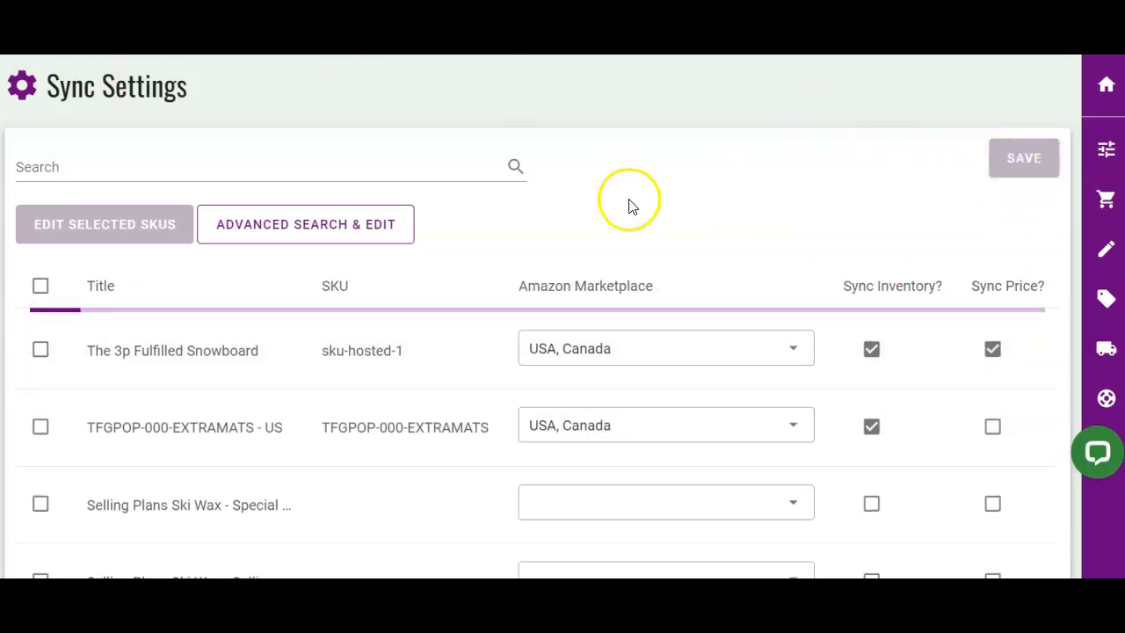
Find all Canada marketplace products with advanced search and update them to Canada and USA with inventory sync on and price sync off
click(306, 231)
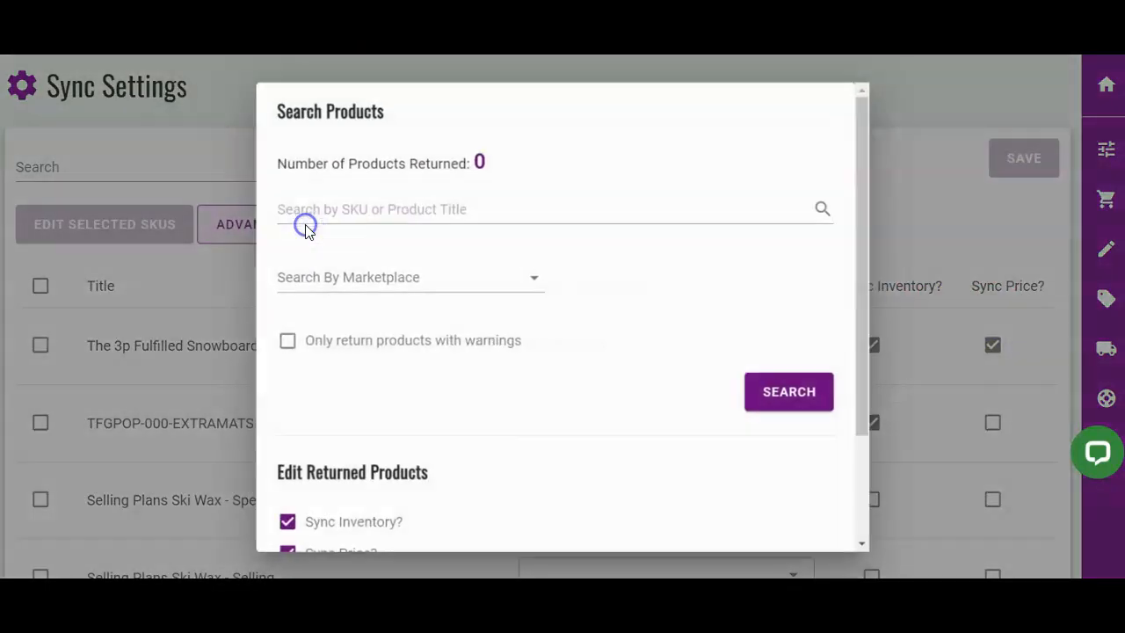
click(402, 286)
click(395, 289)
click(781, 389)
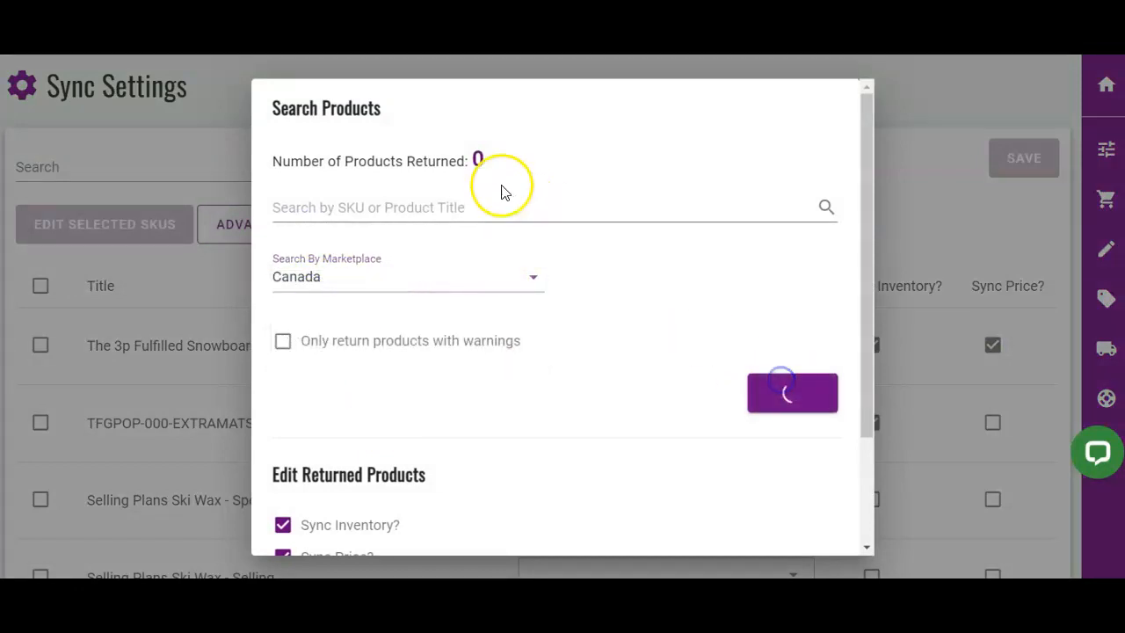
scroll(478, 202, down, 2)
click(369, 462)
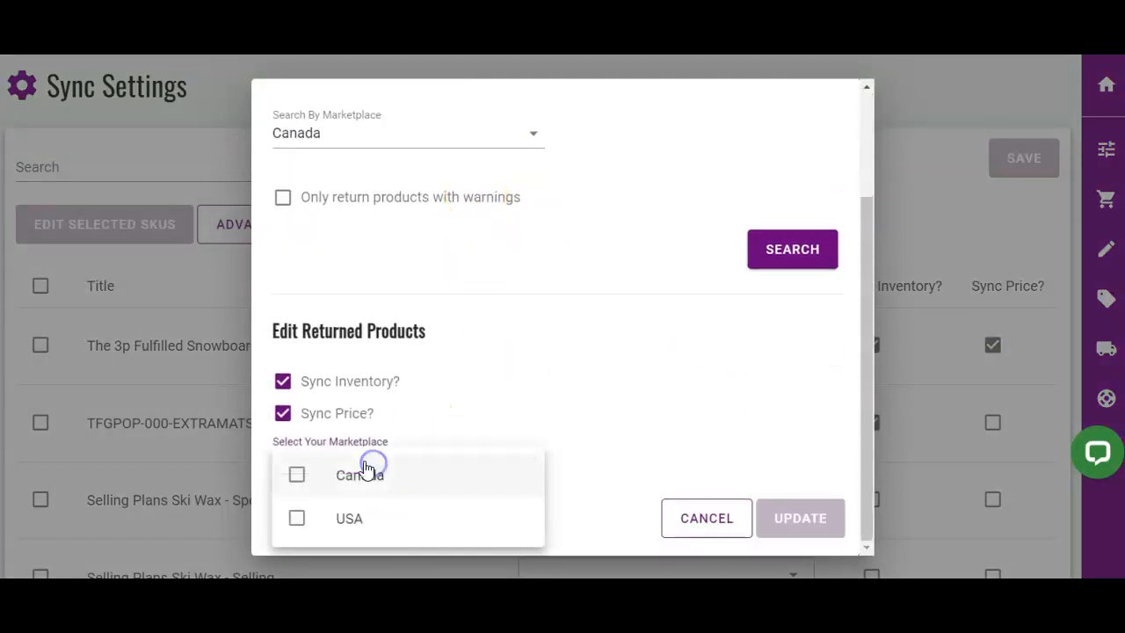
click(338, 473)
click(320, 519)
click(339, 406)
click(340, 406)
click(807, 517)
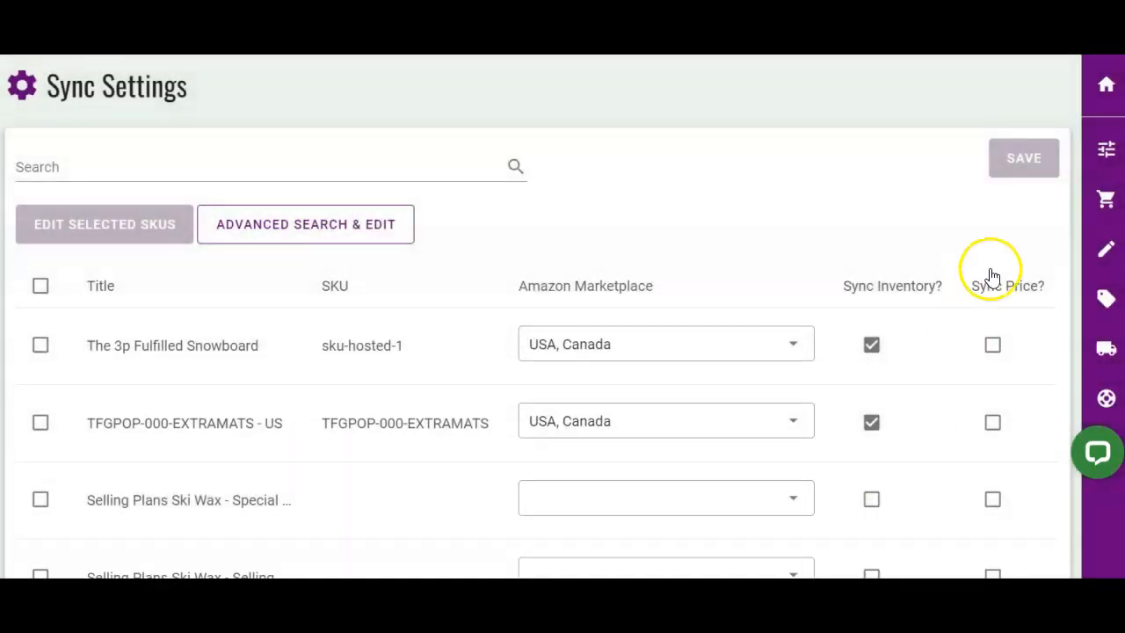
Open the Product Sync page and sync all SKUs with Amazon
mouse_move(1075, 319)
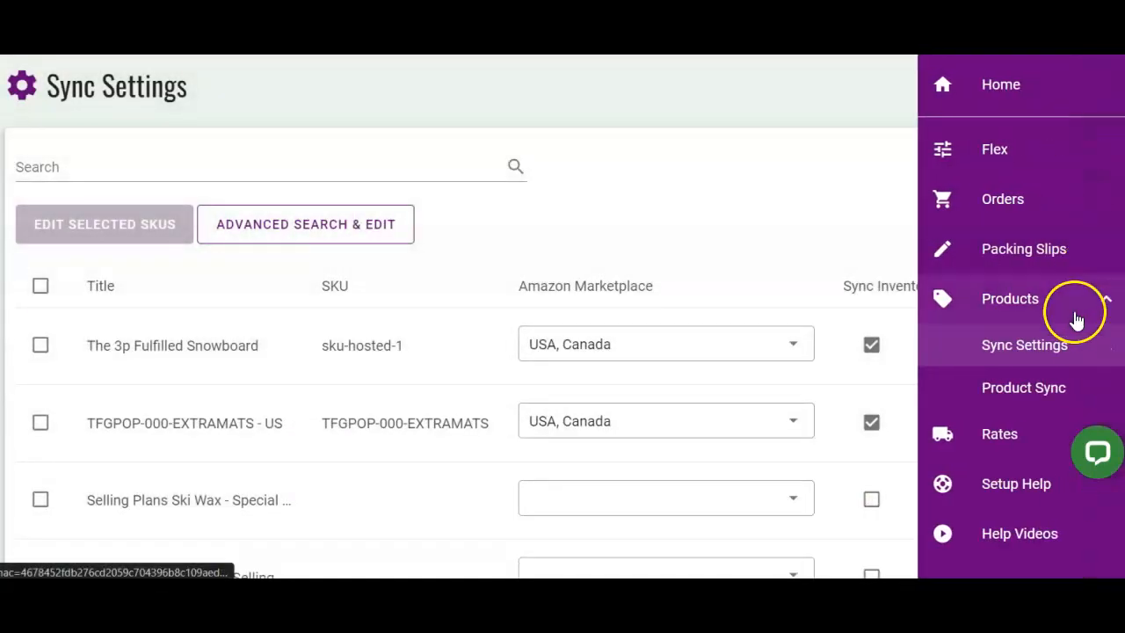
click(1060, 395)
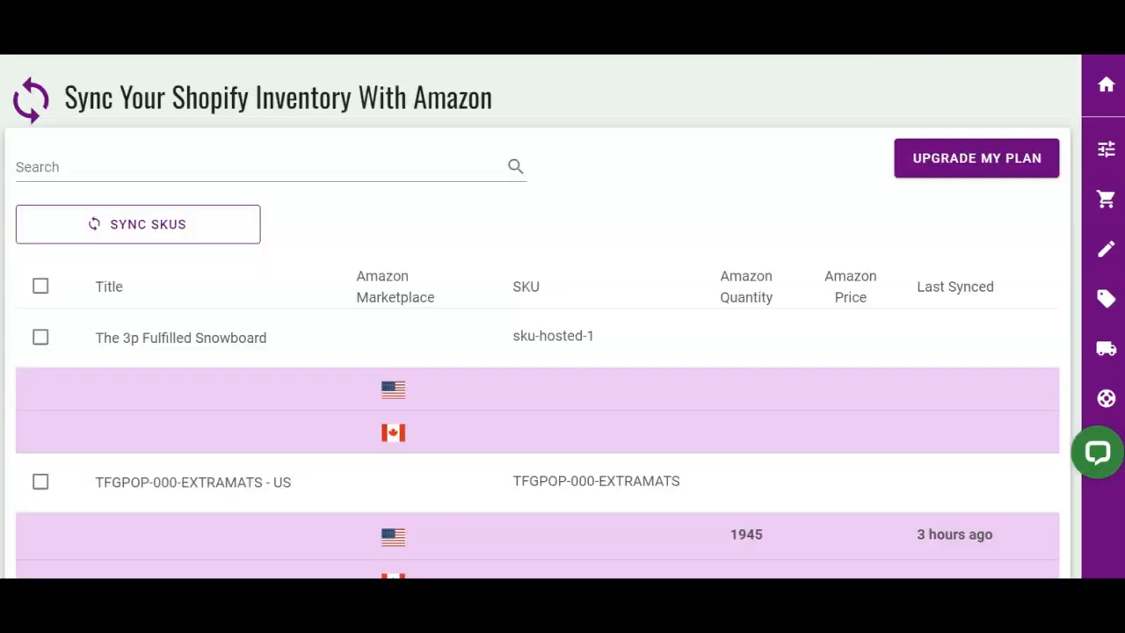
scroll(254, 484, down, 10)
click(40, 387)
scroll(45, 393, up, 10)
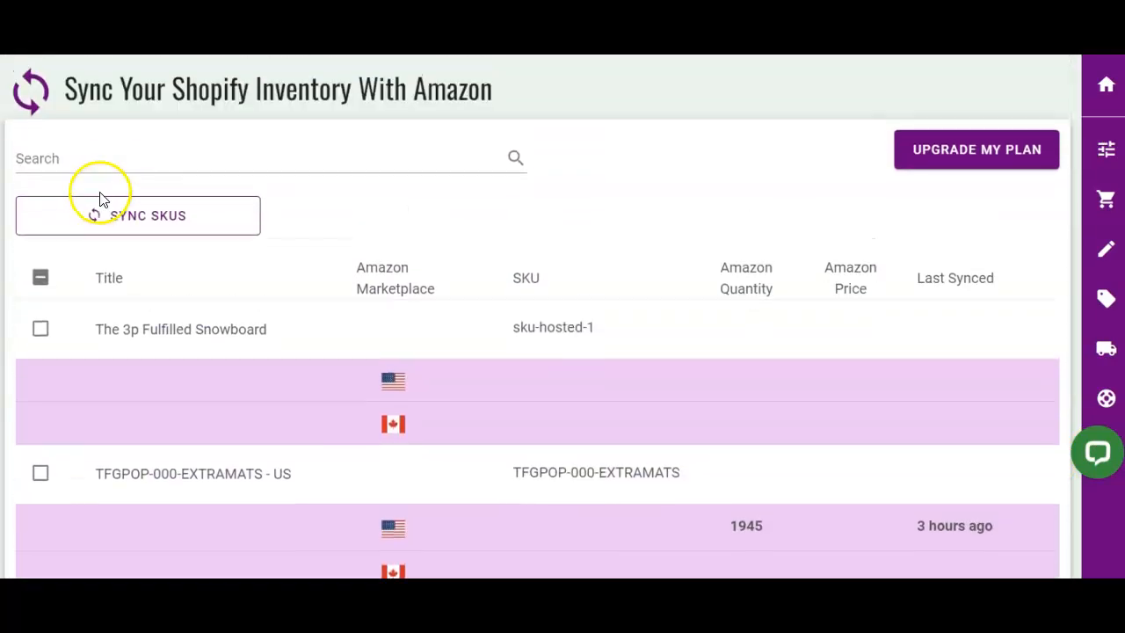
click(82, 224)
click(76, 314)
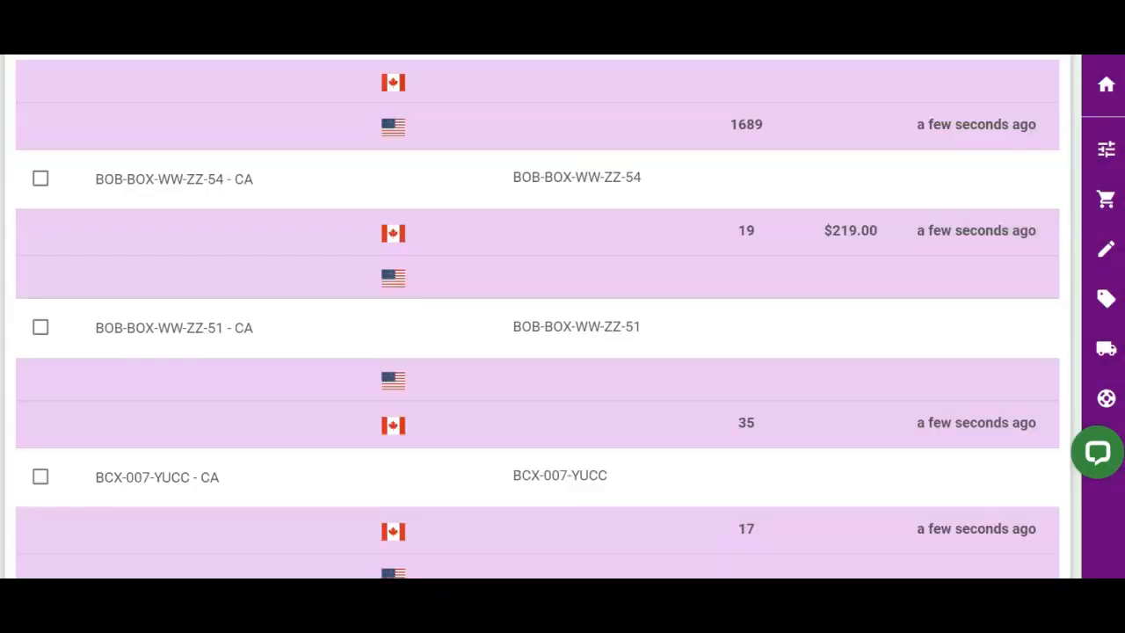
Highlight the SKU BOB-BOX-WW-ZZ-51 and compare its synced quantity with the location quantities in the Shopify product's inventory details
triple_click(569, 327)
click(156, 40)
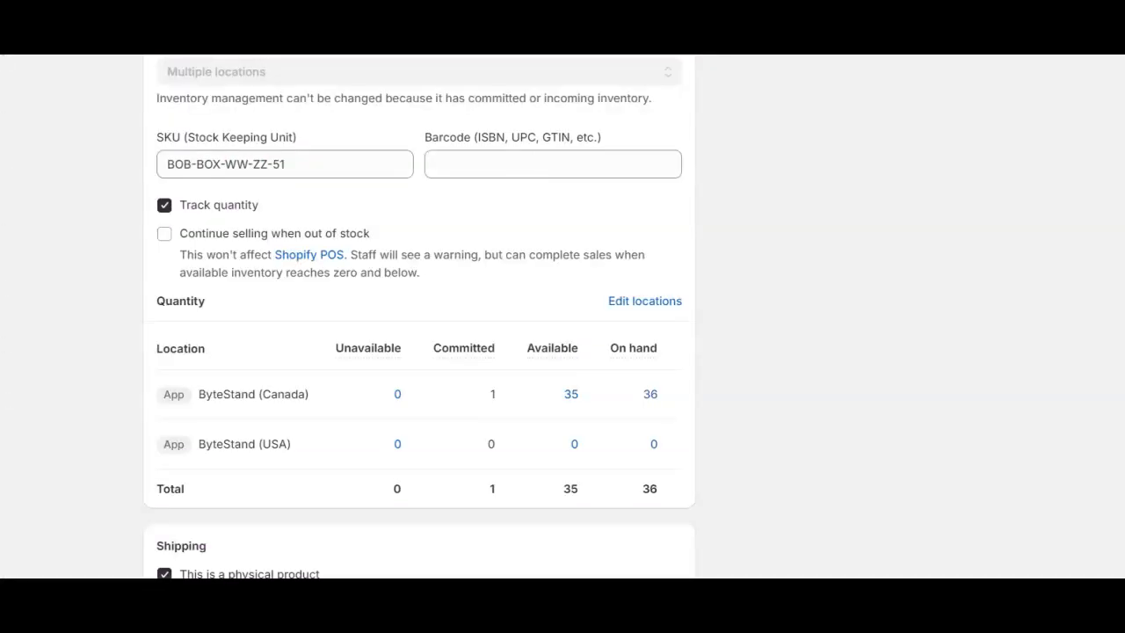
click(778, 349)
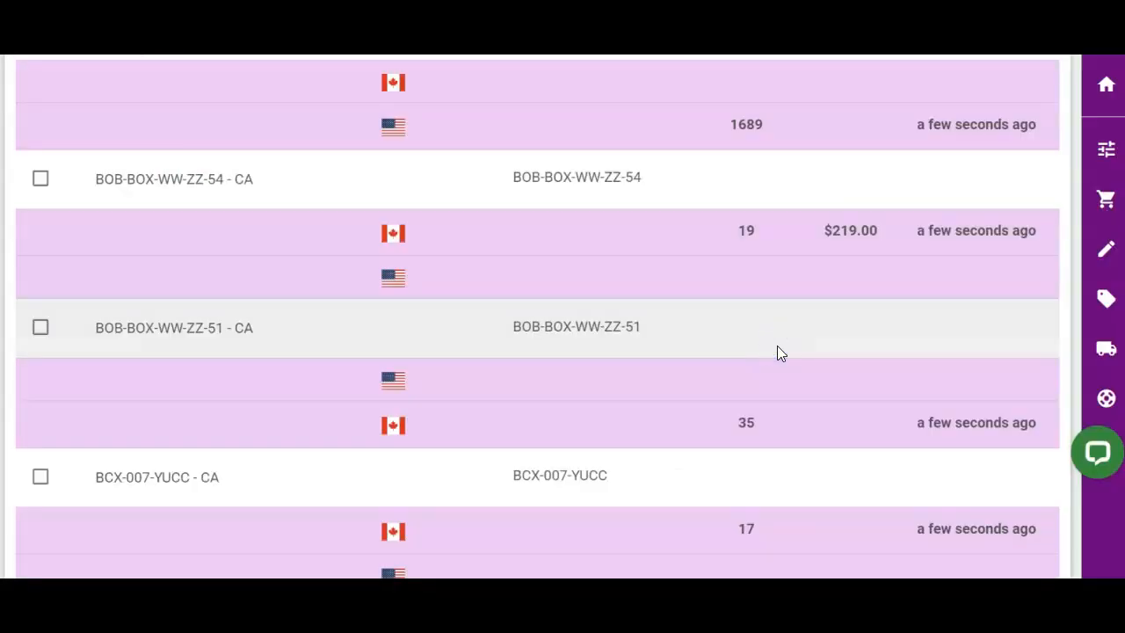
Open the Flex page and examine the product list in its Mapping section
scroll(778, 347, up, 10)
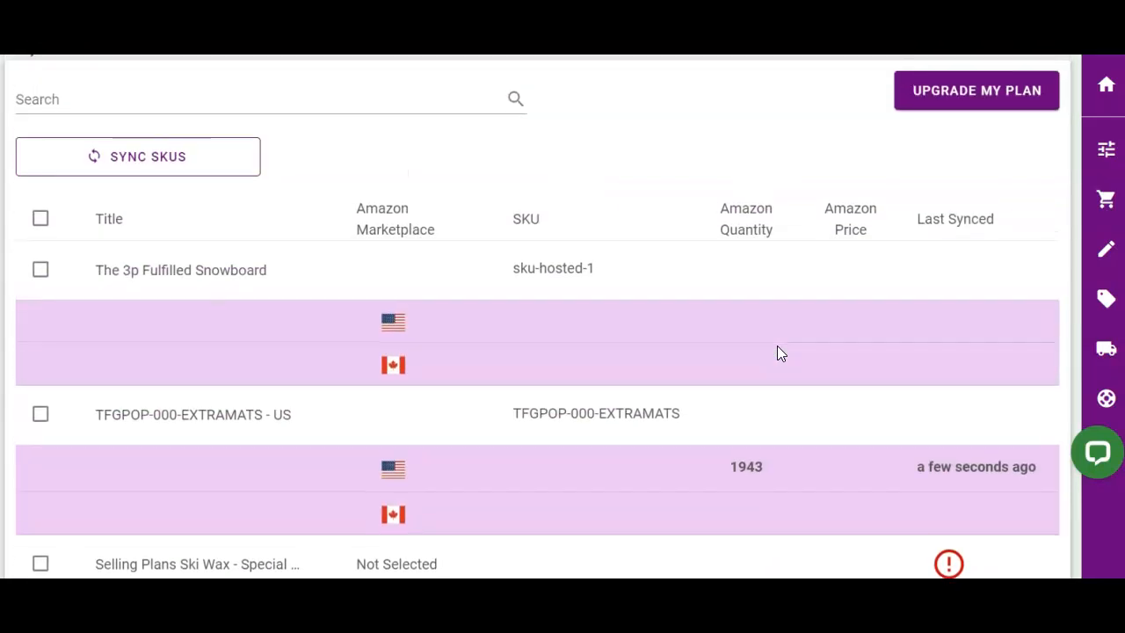
scroll(777, 347, up, 1)
mouse_move(1092, 201)
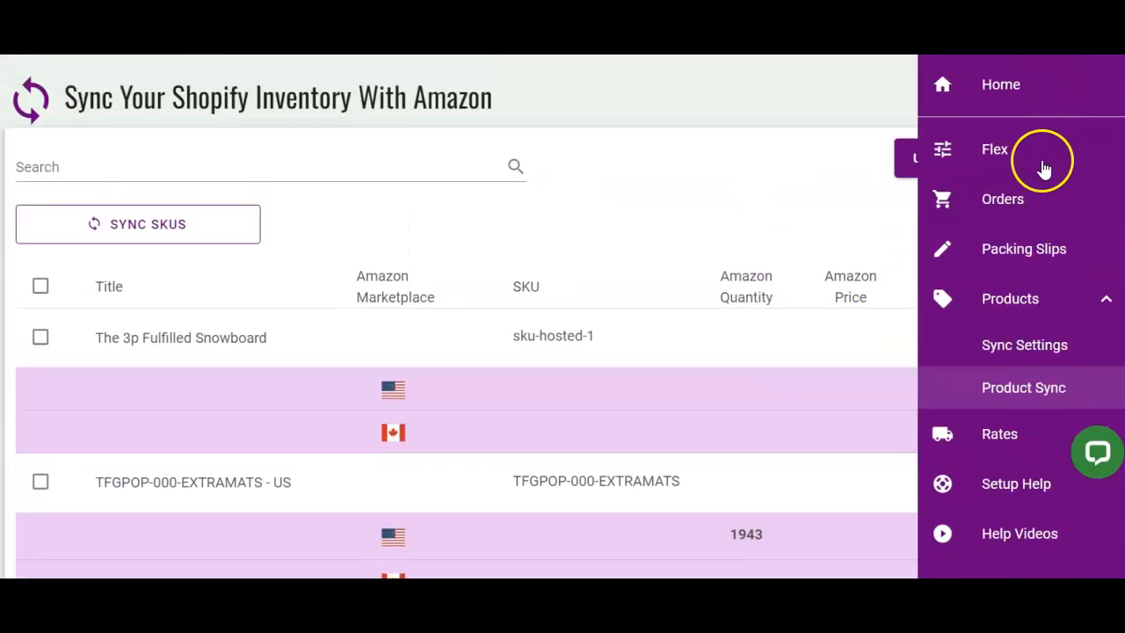
click(1041, 158)
click(183, 348)
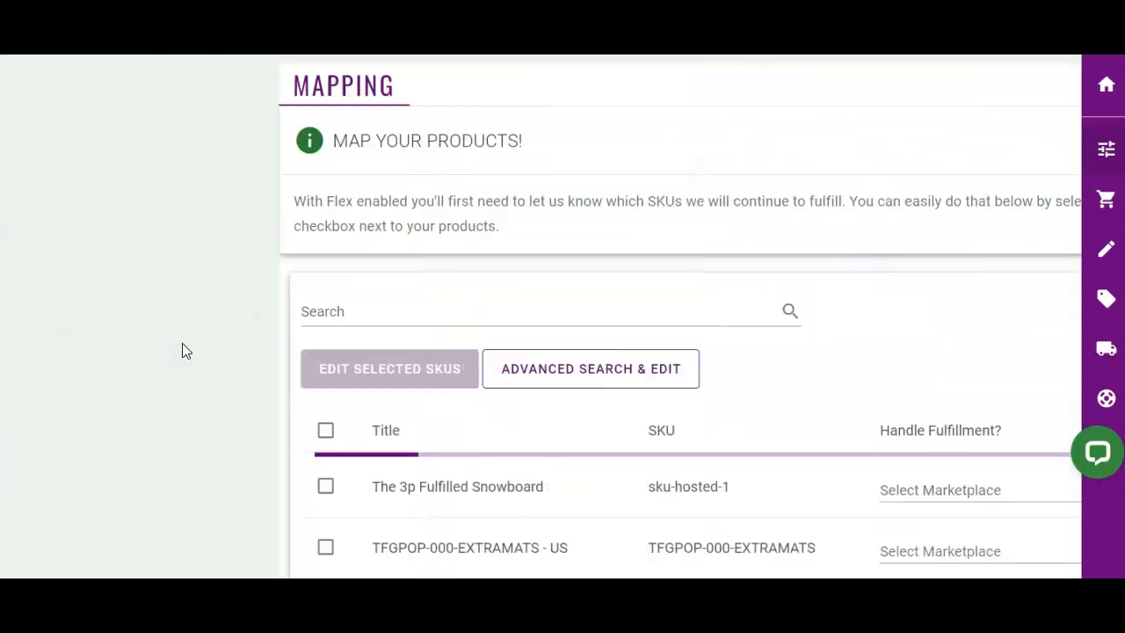
scroll(182, 350, down, 5)
click(100, 134)
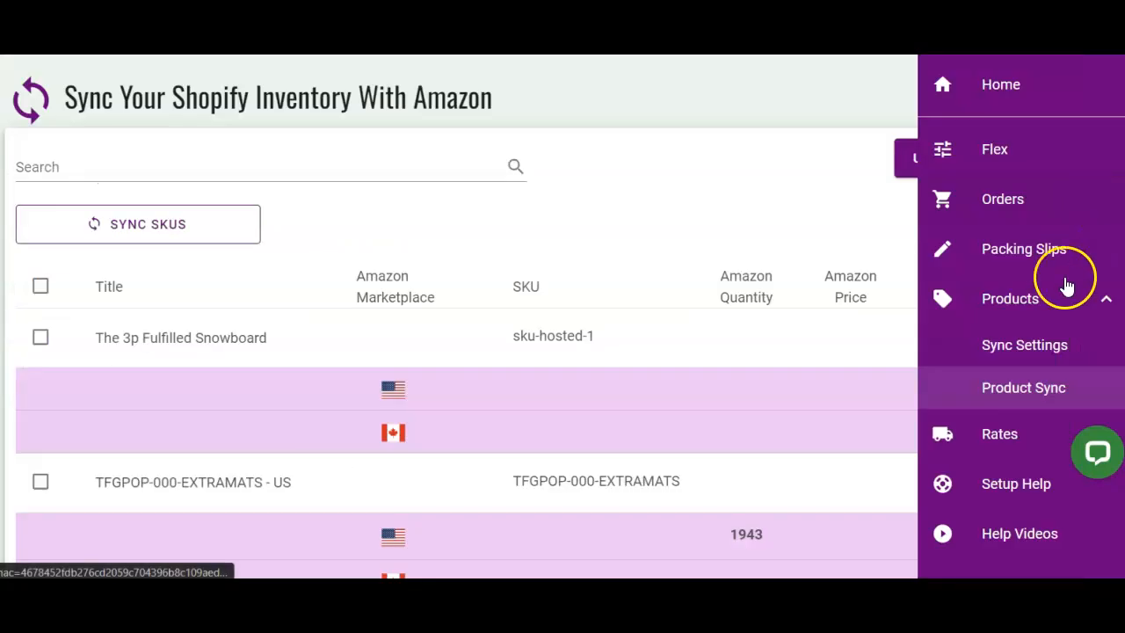
Revisit the Product Sync page and return to the ByteStand home page
click(1030, 390)
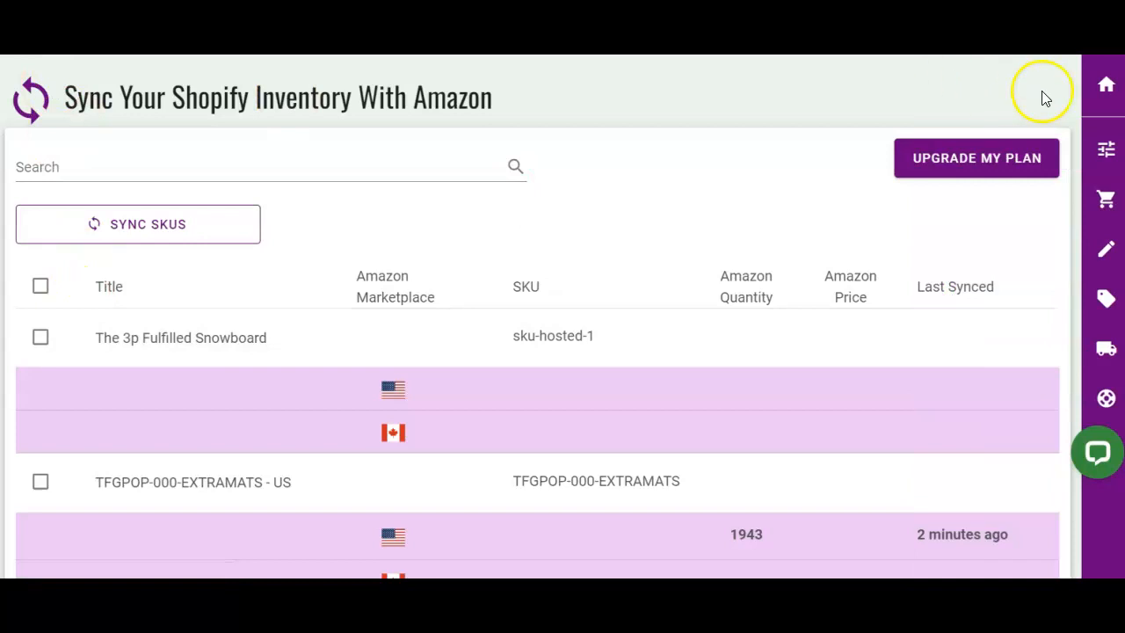
click(1101, 83)
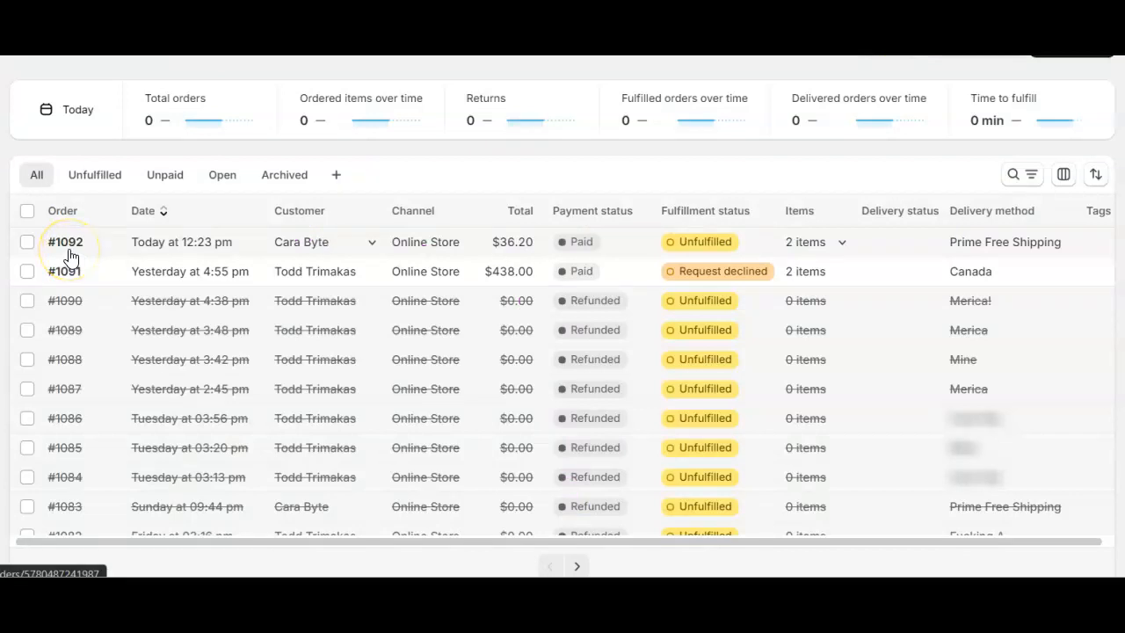
Open the most recent Shopify order and examine the fulfillment location assigned to each of its items
click(70, 256)
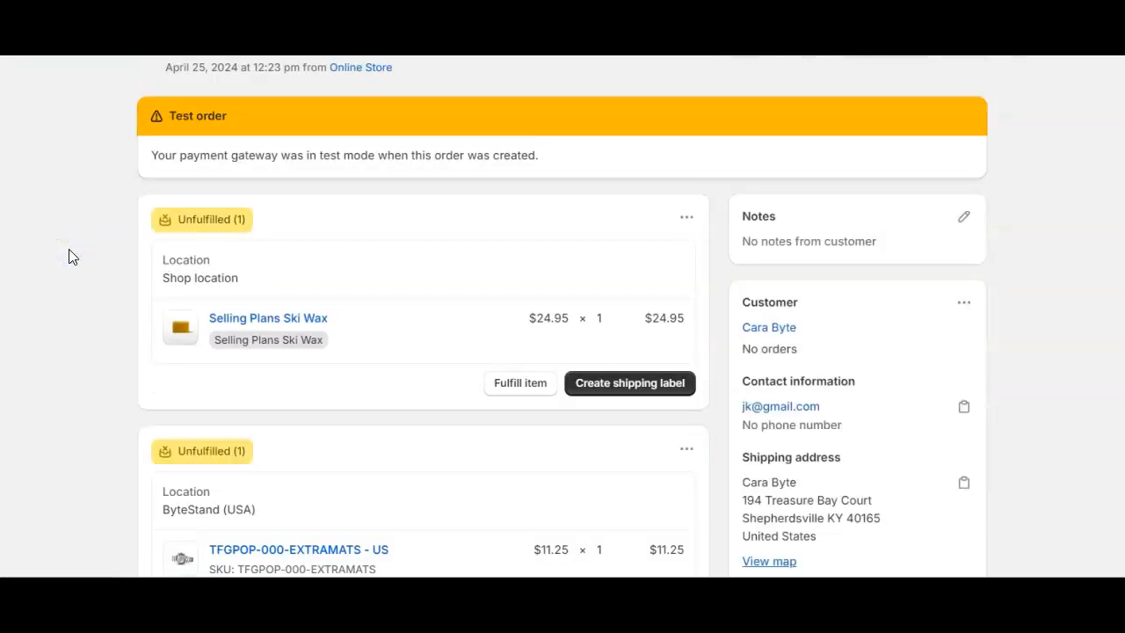
scroll(71, 255, down, 2)
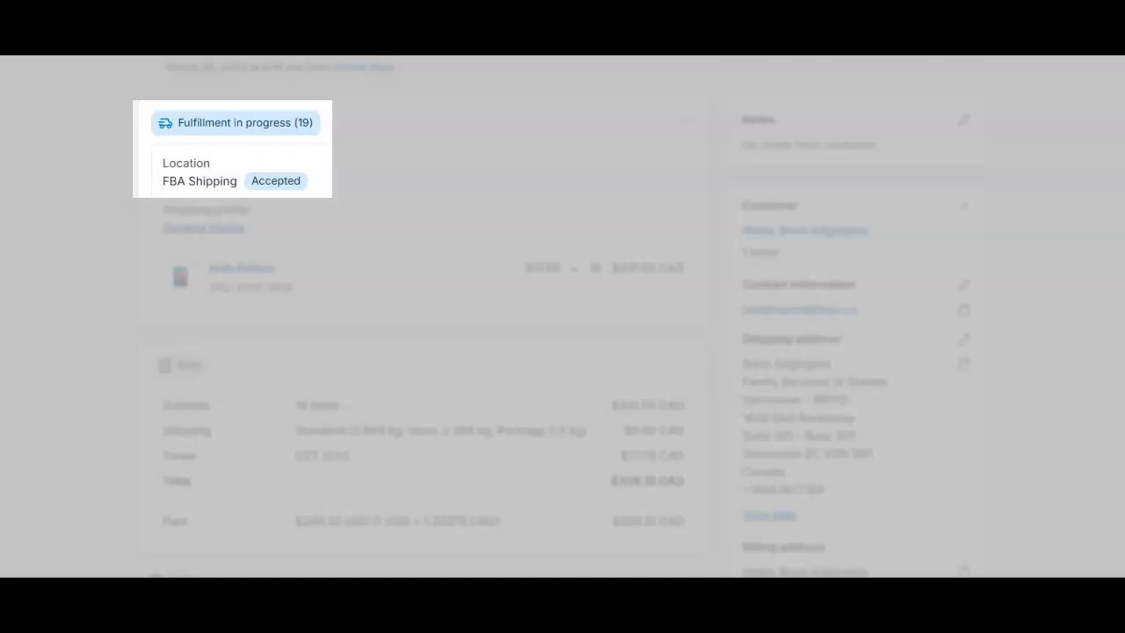
Open the Orders section from the ByteStand home page
click(531, 329)
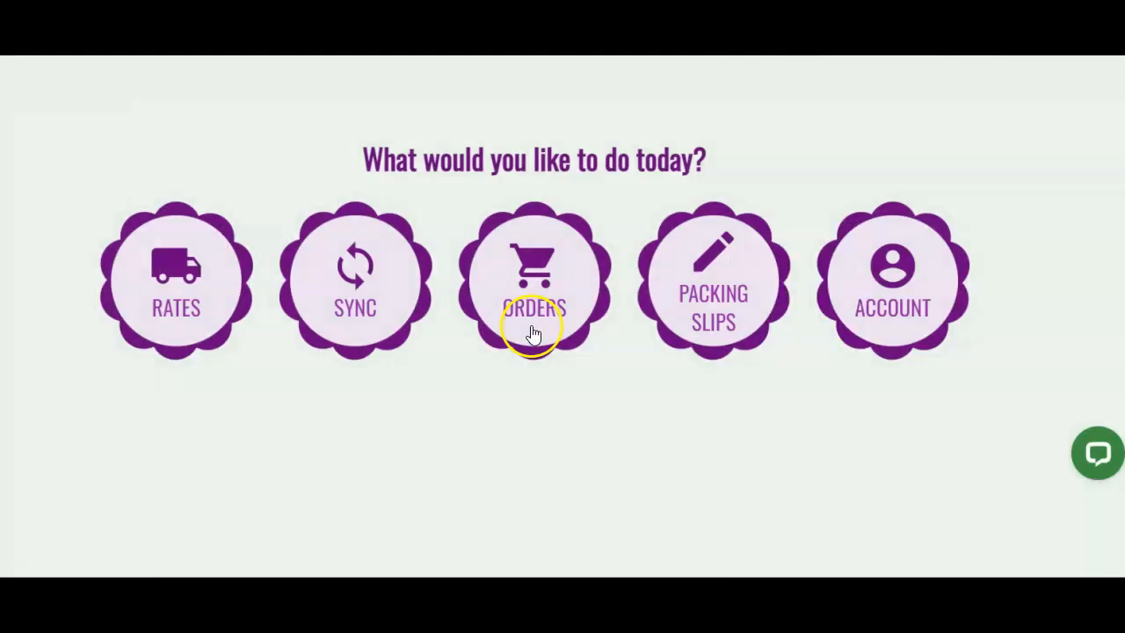